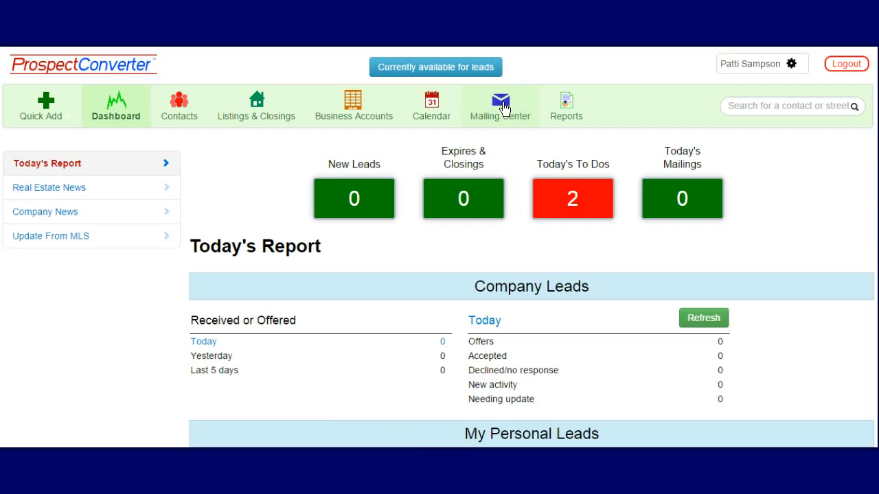
# - Open the Mailing Piece Library in the Mailing Center and look through the listed emails and letters
pyautogui.click(503, 108)
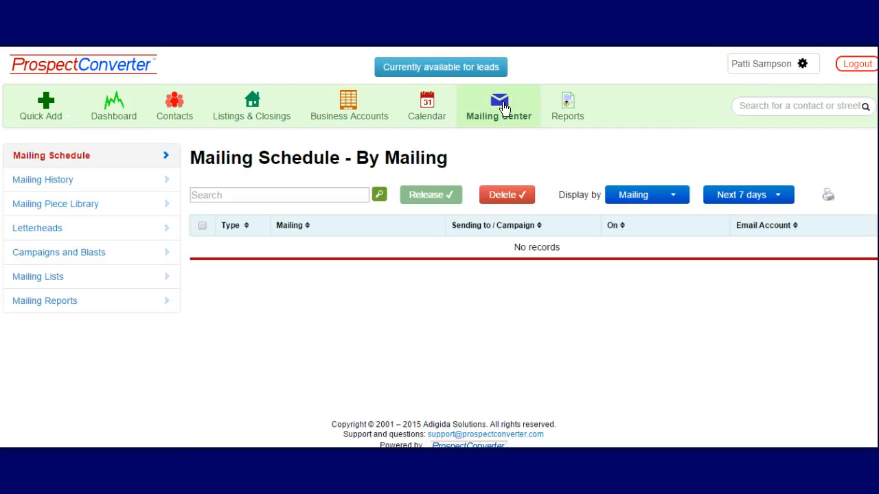
pyautogui.click(88, 210)
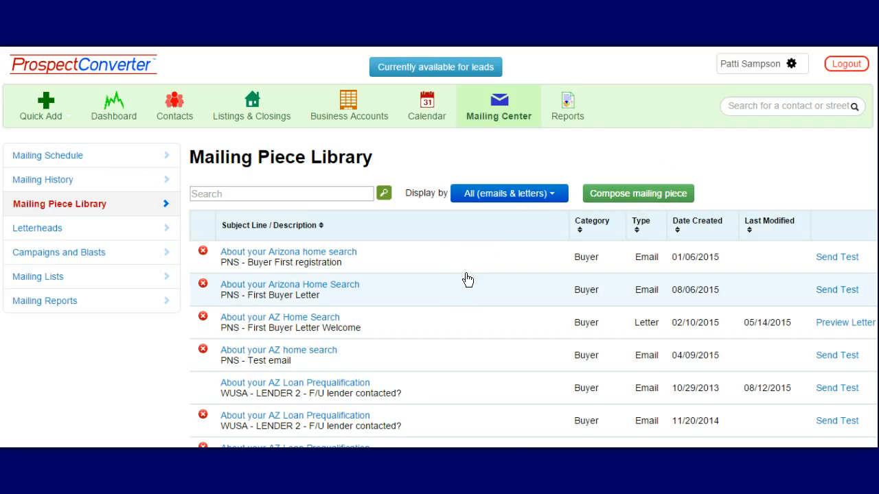
pyautogui.scroll(-2, 467, 279)
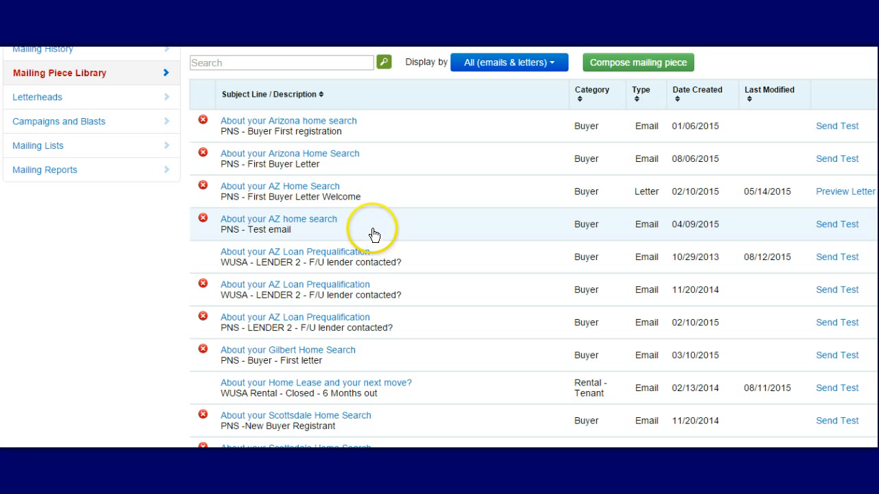
pyautogui.scroll(-15, 373, 234)
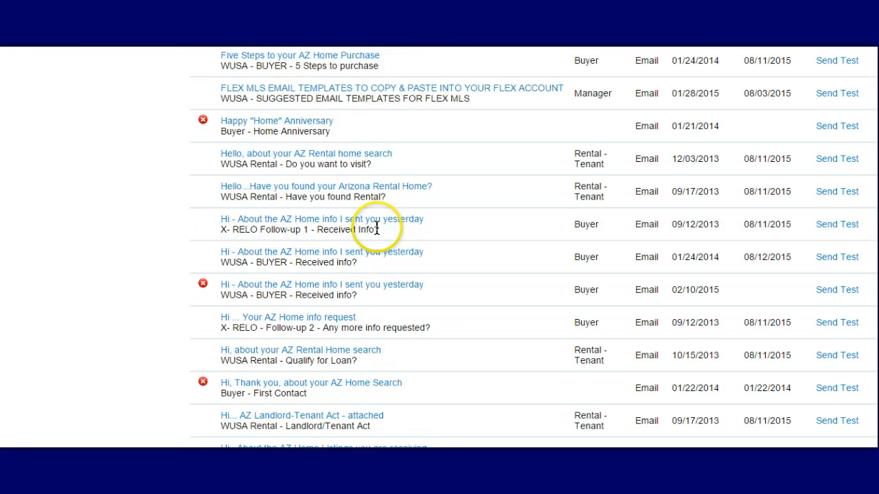
pyautogui.scroll(-3, 376, 229)
pyautogui.scroll(18, 382, 231)
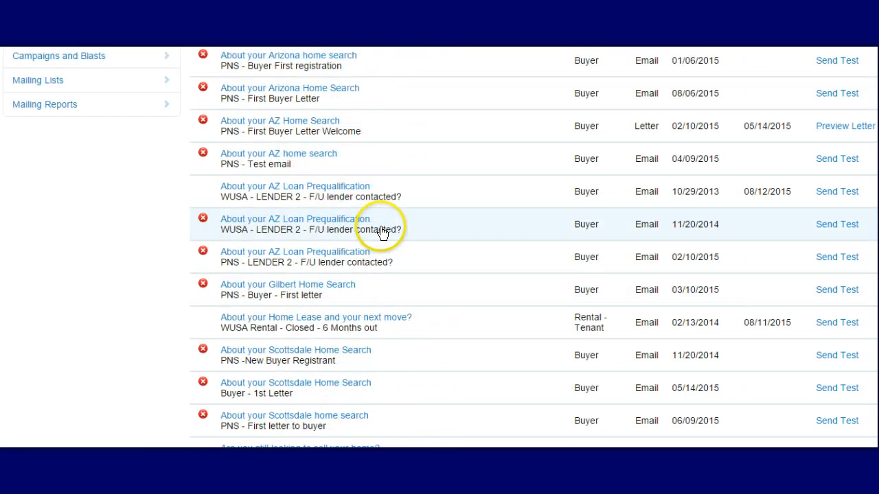
pyautogui.scroll(3, 381, 230)
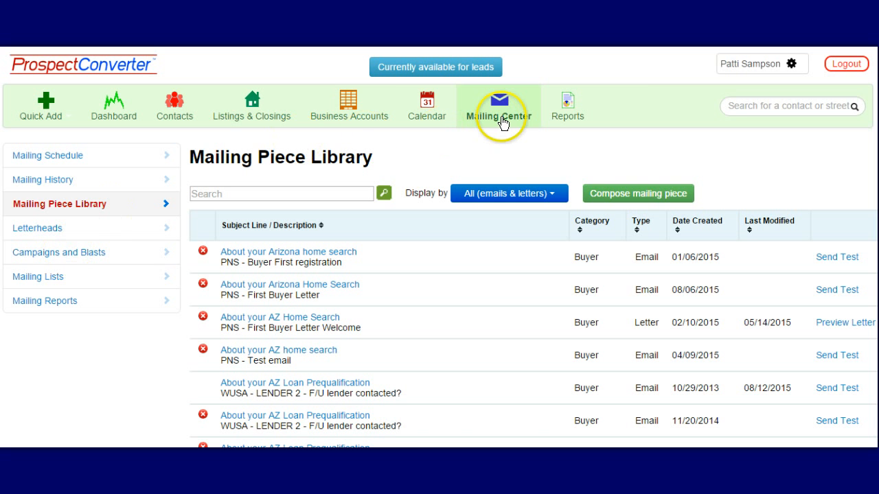
# - Open Campaigns and Blasts and look through the list of existing mailing campaigns
pyautogui.click(73, 256)
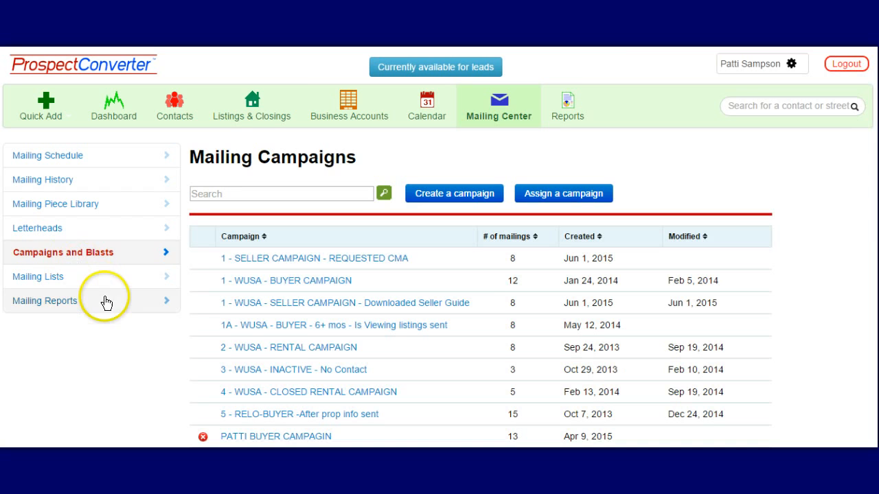
pyautogui.scroll(-5, 103, 299)
pyautogui.scroll(4, 105, 299)
pyautogui.scroll(1, 106, 299)
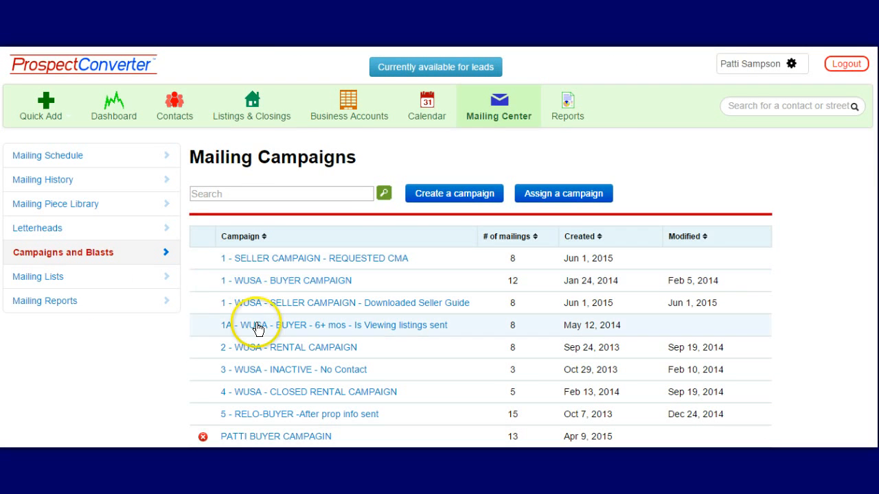
pyautogui.scroll(-4, 257, 347)
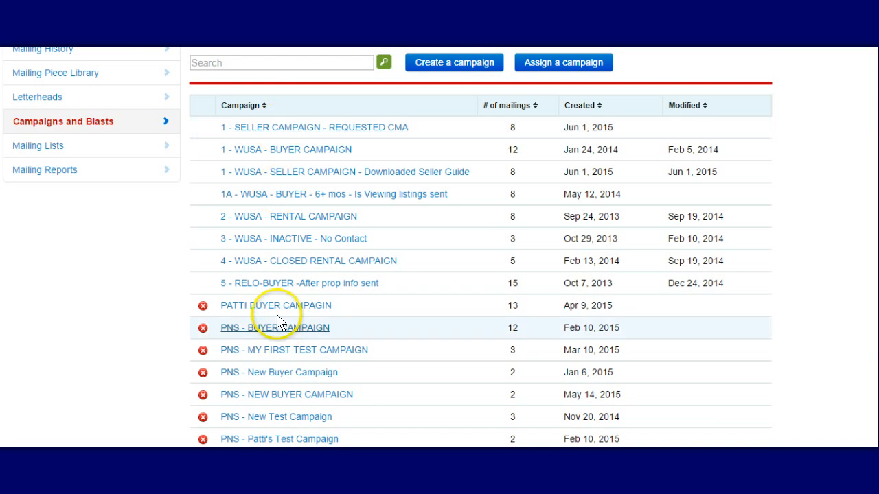
pyautogui.scroll(-2, 277, 309)
pyautogui.scroll(-2, 278, 244)
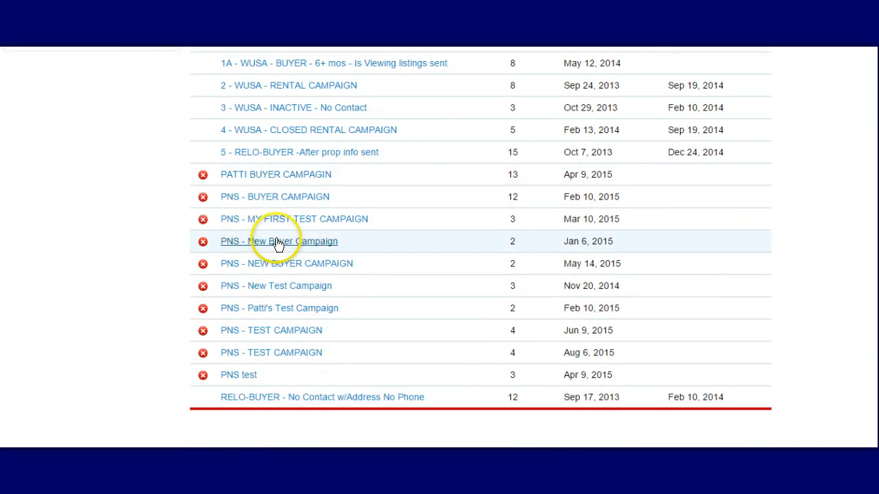
pyautogui.scroll(8, 274, 328)
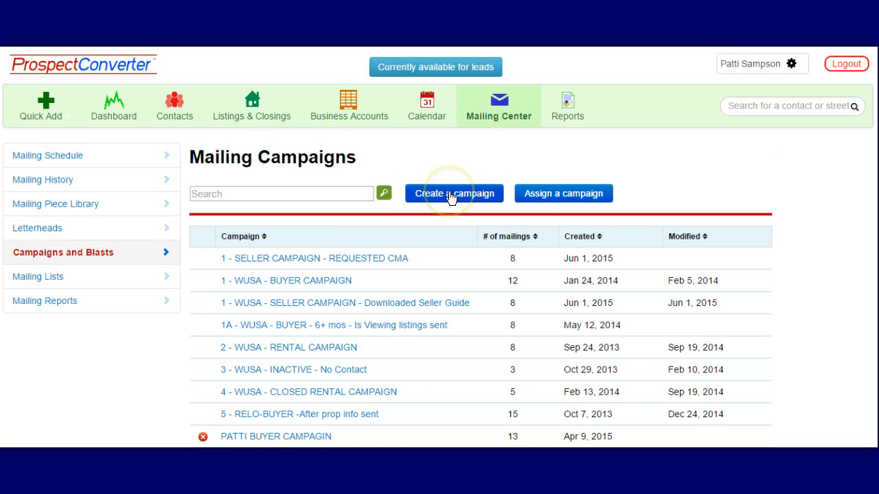
# - Start creating a campaign, name it "New buyer campaign", and open its description for editing
pyautogui.click(451, 196)
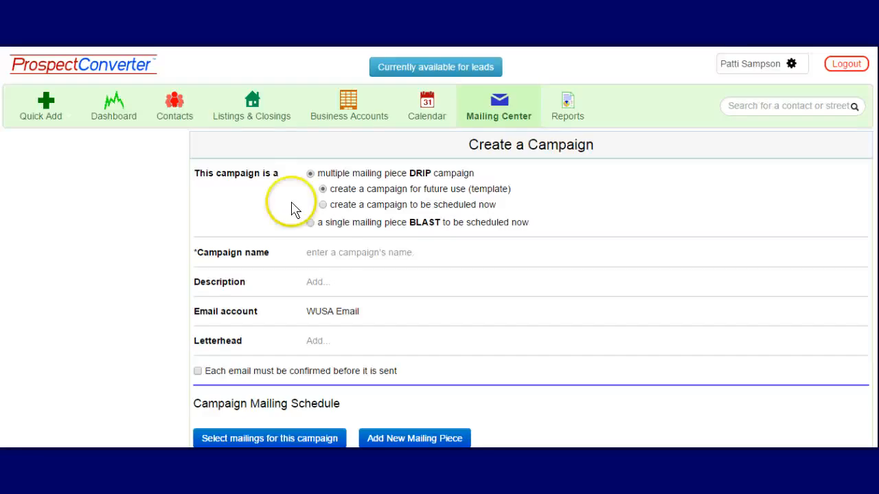
pyautogui.click(326, 254)
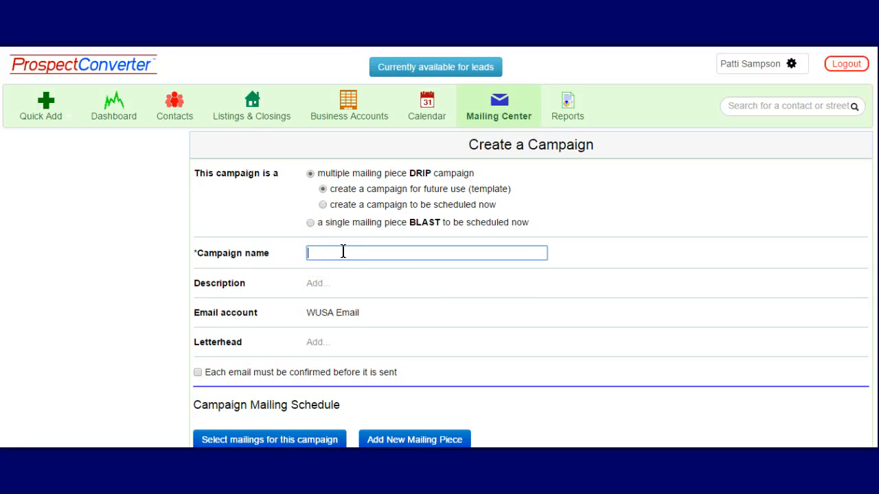
pyautogui.write('New buyer campaign')
pyautogui.click(330, 283)
pyautogui.click(320, 284)
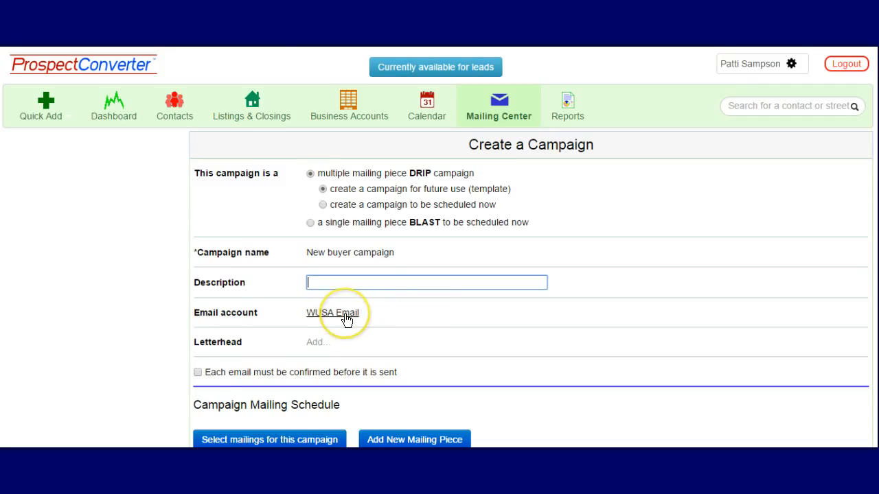
# - Open the mailing selection for the campaign and set "PNS - Buyer First registration" to go out 0 days after the start date
pyautogui.scroll(-1, 391, 316)
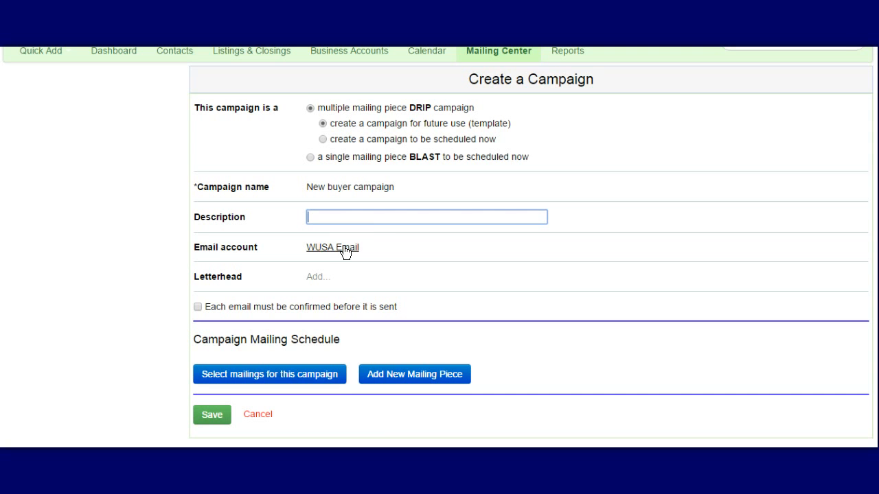
pyautogui.scroll(-1, 92, 259)
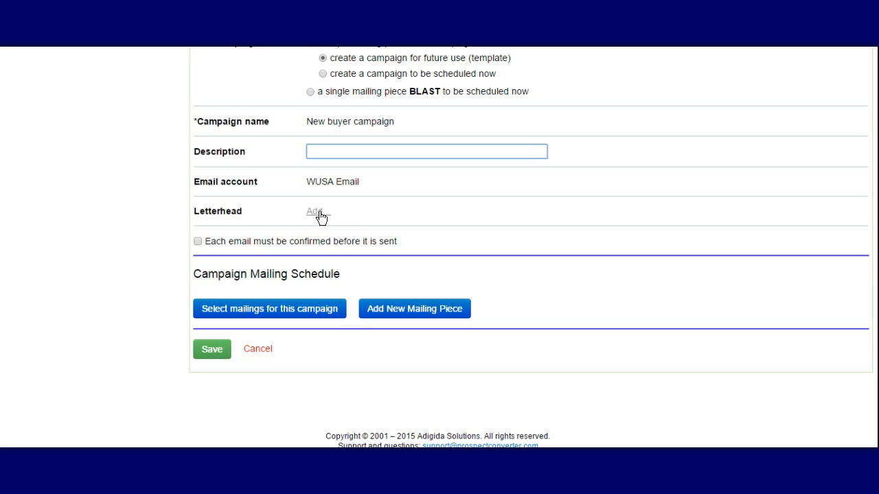
pyautogui.click(126, 237)
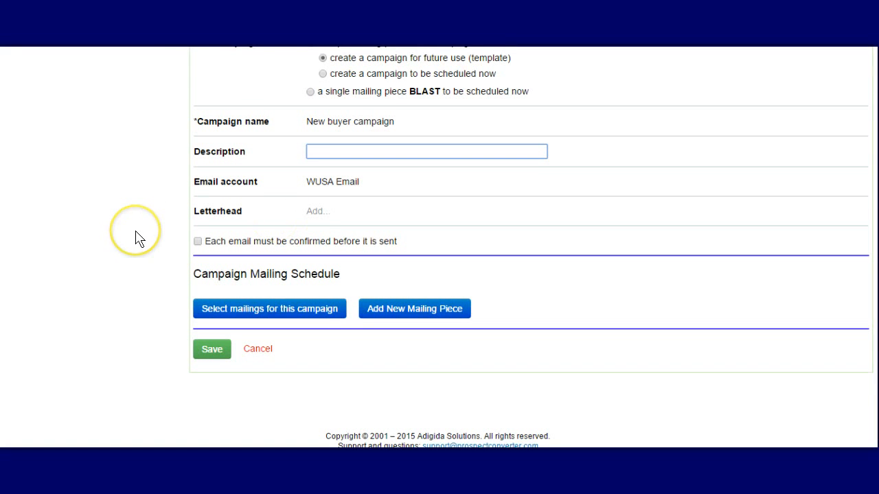
pyautogui.scroll(1, 139, 241)
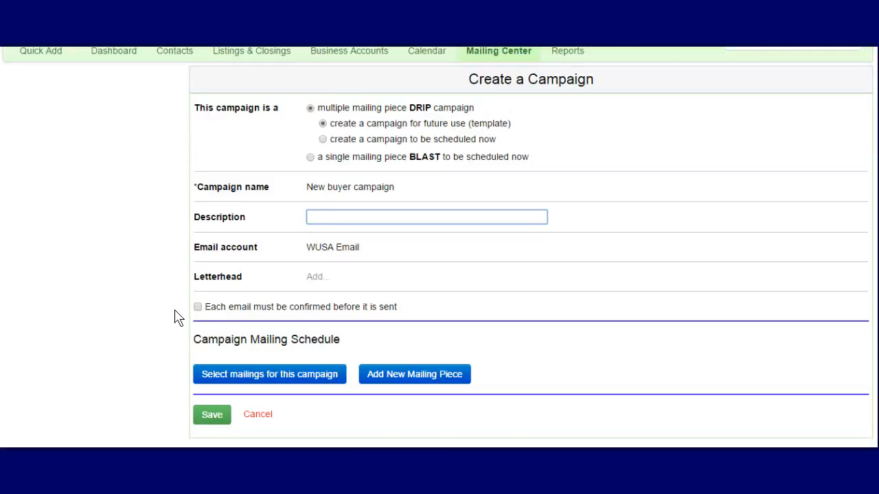
pyautogui.scroll(-1, 175, 317)
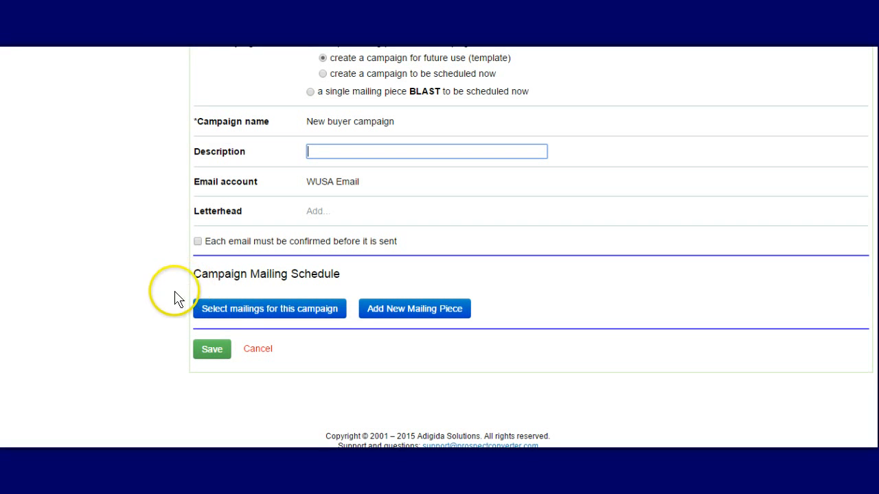
pyautogui.click(260, 314)
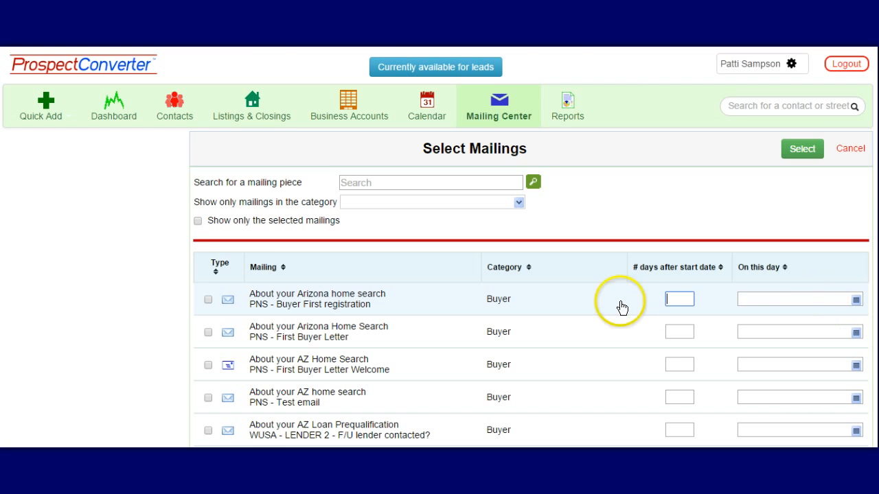
pyautogui.scroll(-1, 621, 306)
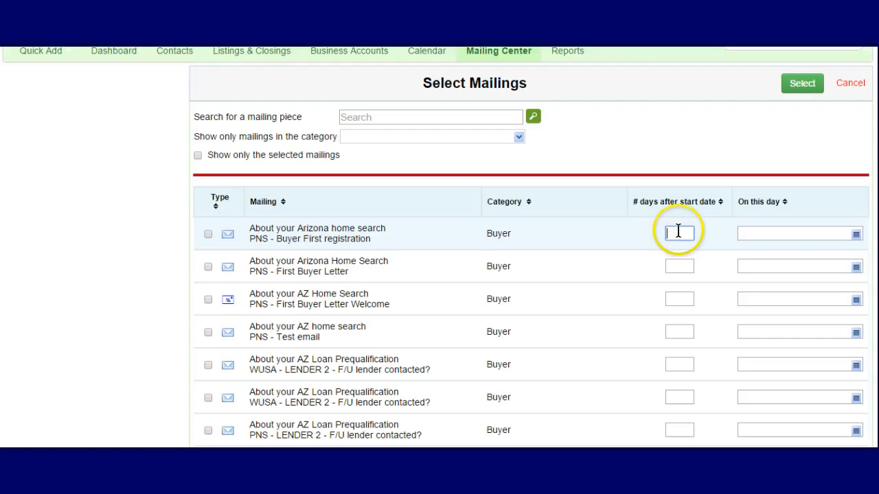
pyautogui.write('0')
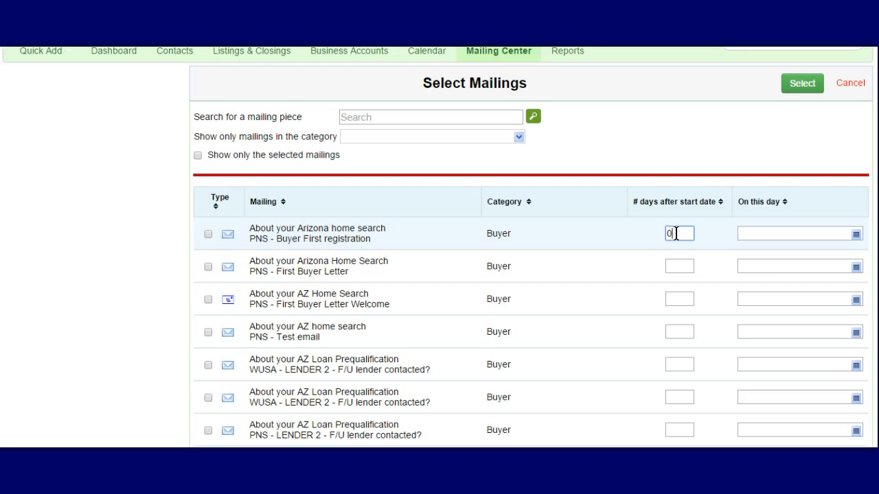
pyautogui.click(856, 267)
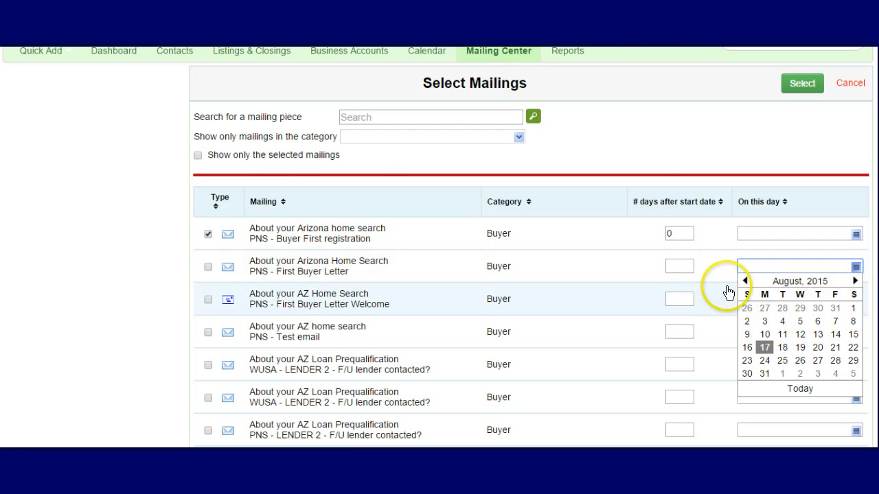
pyautogui.scroll(-1, 811, 329)
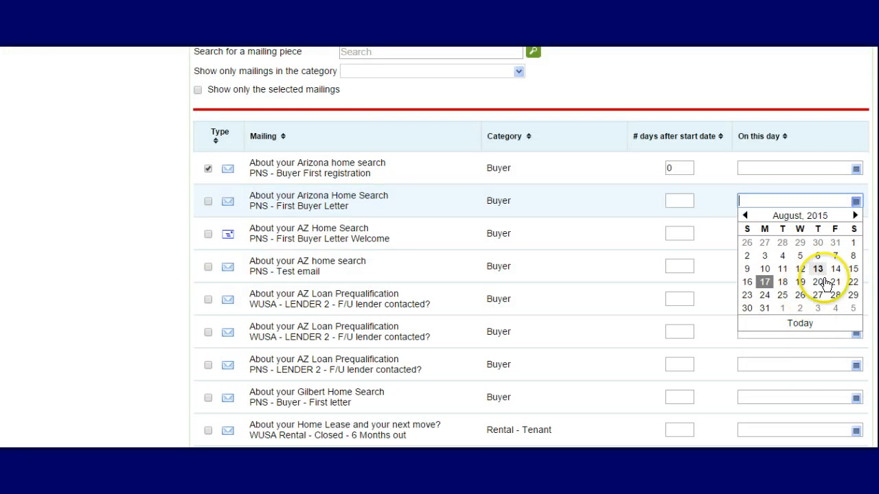
pyautogui.click(753, 183)
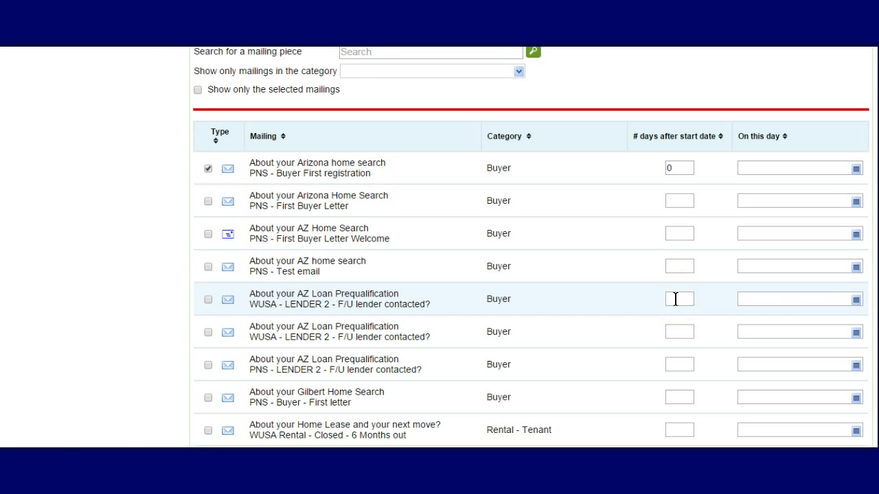
pyautogui.click(669, 170)
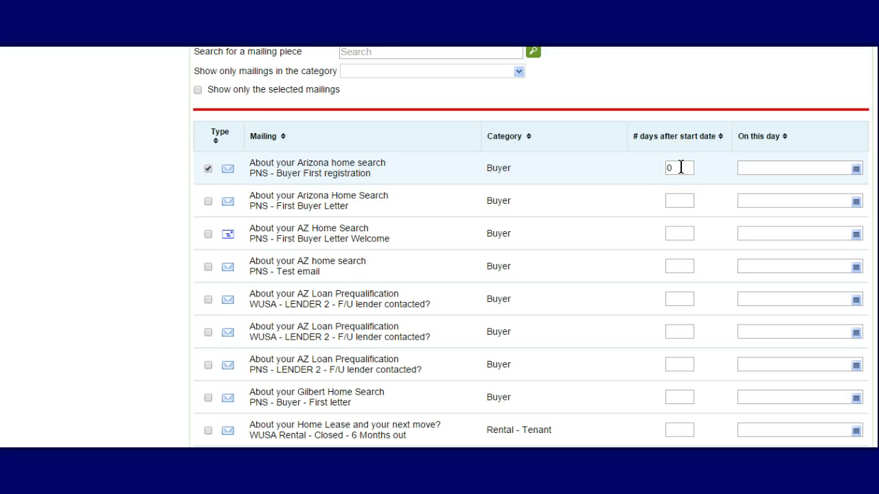
# - Set the "Buyer - 1st Letter" mailing about the Scottsdale home search to 1 day after the start date
pyautogui.scroll(-4, 637, 320)
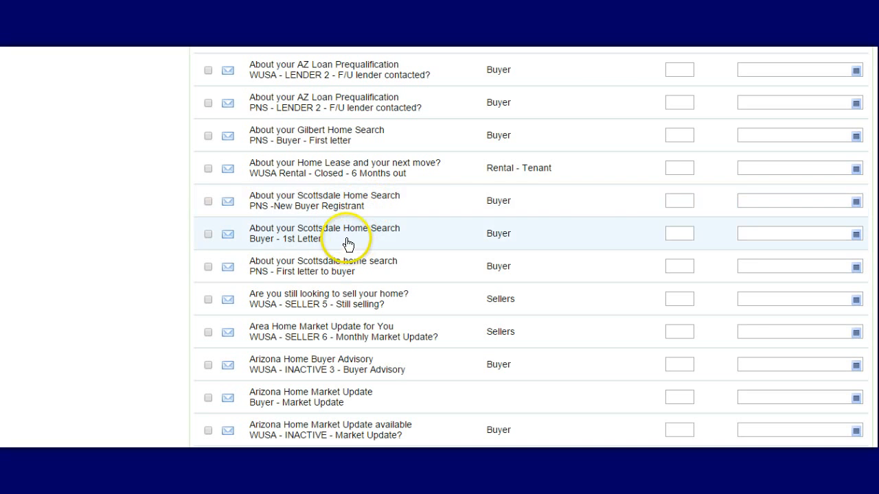
pyautogui.click(680, 233)
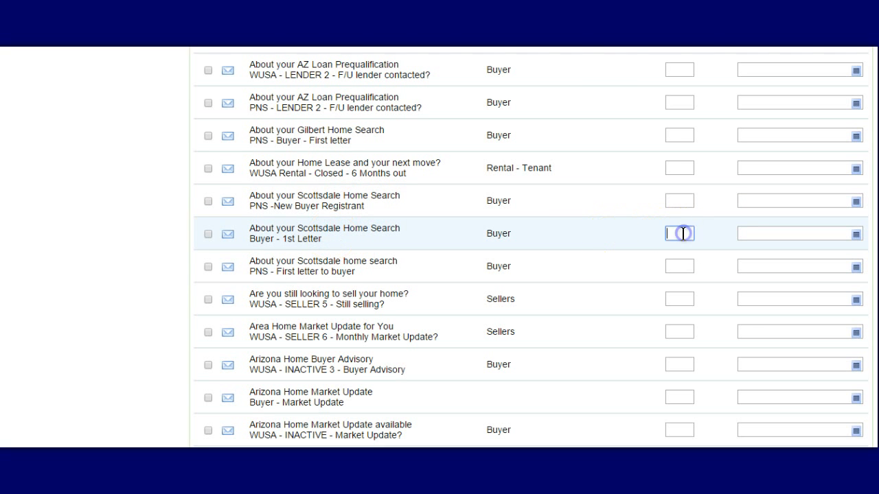
pyautogui.write('1')
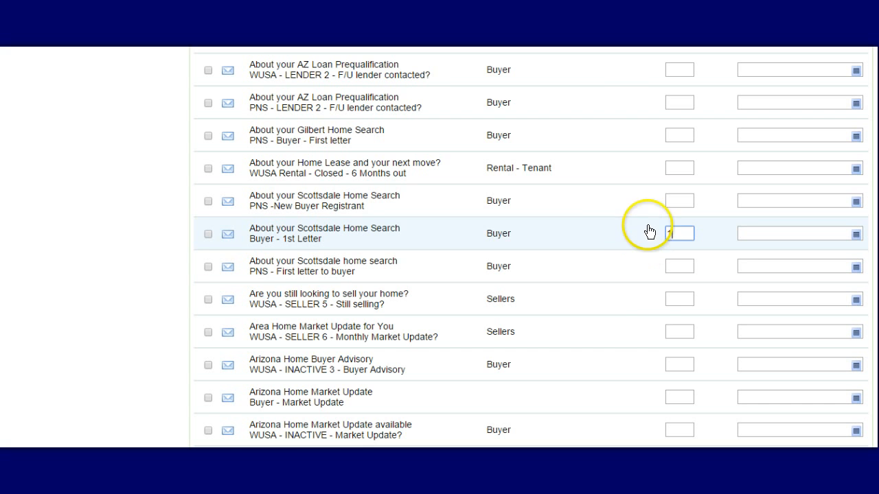
# - Set the "X- RELO - Buyer 7 - Relocation Guide" mailing to 7 days after the start date
pyautogui.scroll(-3, 640, 330)
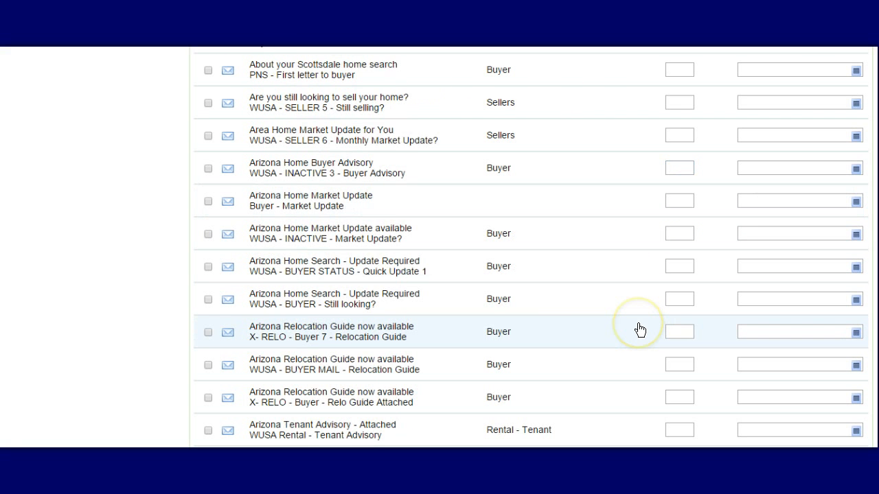
pyautogui.scroll(-1, 640, 330)
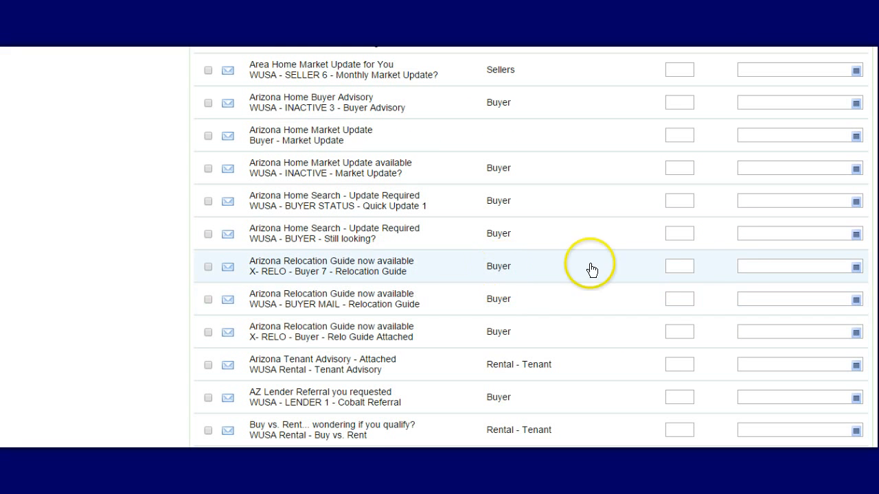
pyautogui.click(689, 267)
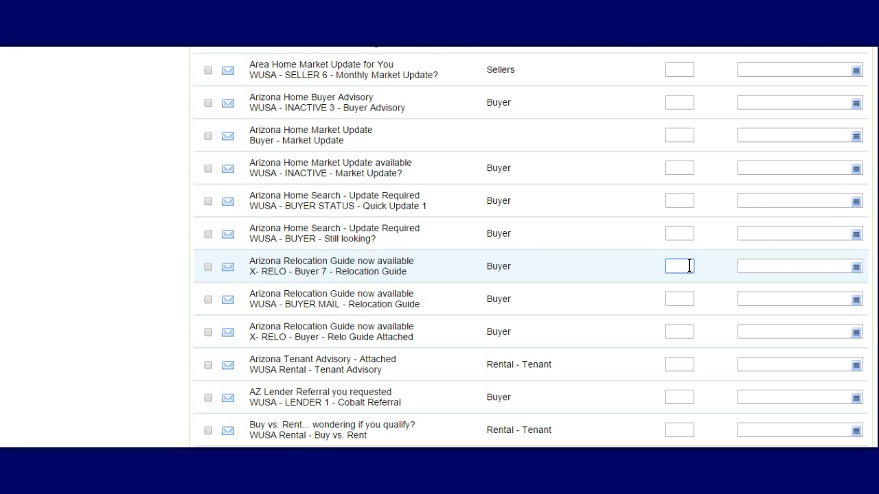
pyautogui.write('7')
# - Set the "WUSA - BUYER MAIL - Need Lender?" mailing to 14 days after the start date
pyautogui.scroll(-2, 638, 309)
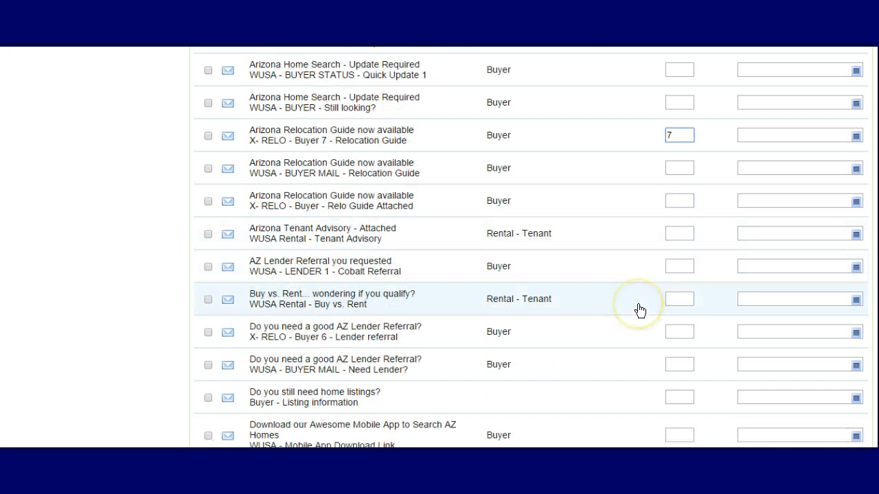
pyautogui.scroll(-2, 628, 313)
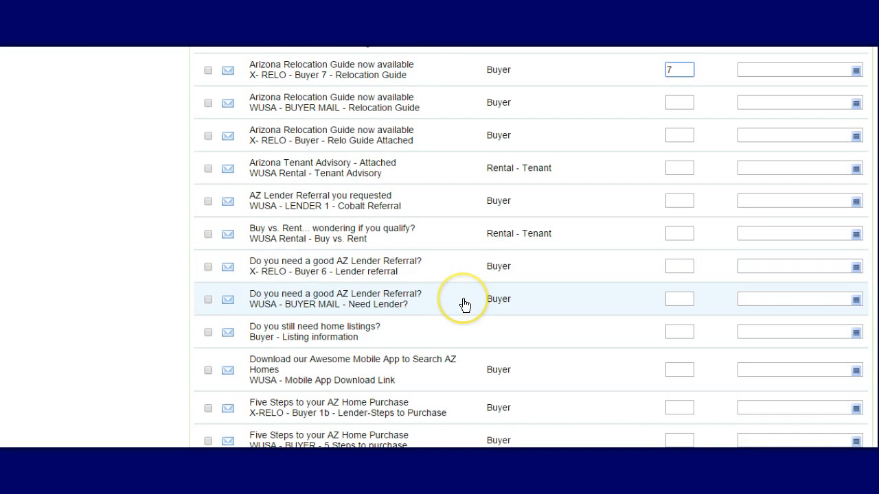
pyautogui.click(688, 299)
pyautogui.write('1')
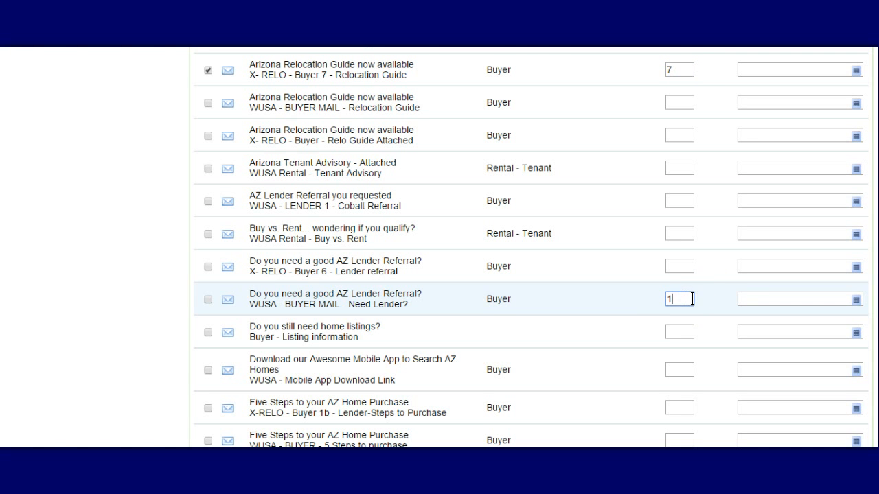
pyautogui.write('4')
# - Finish the mailing selection and apply the chosen mailing pieces to the campaign
pyautogui.scroll(3, 377, 299)
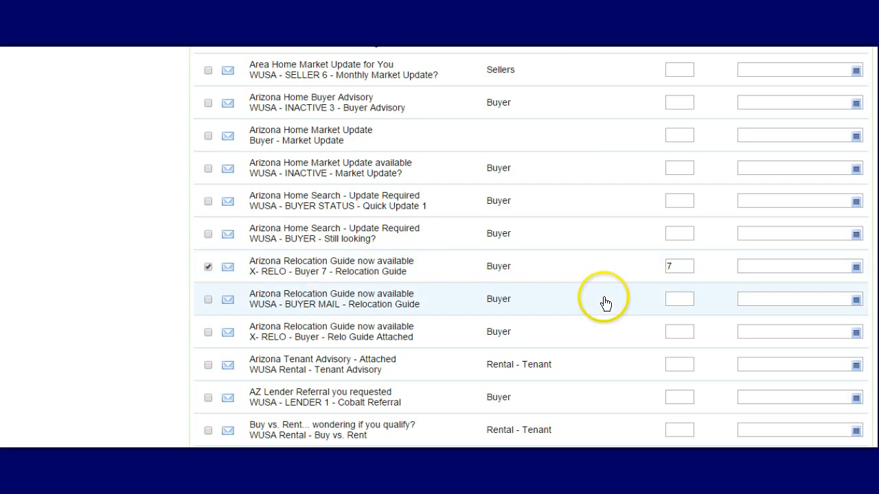
pyautogui.scroll(-4, 414, 292)
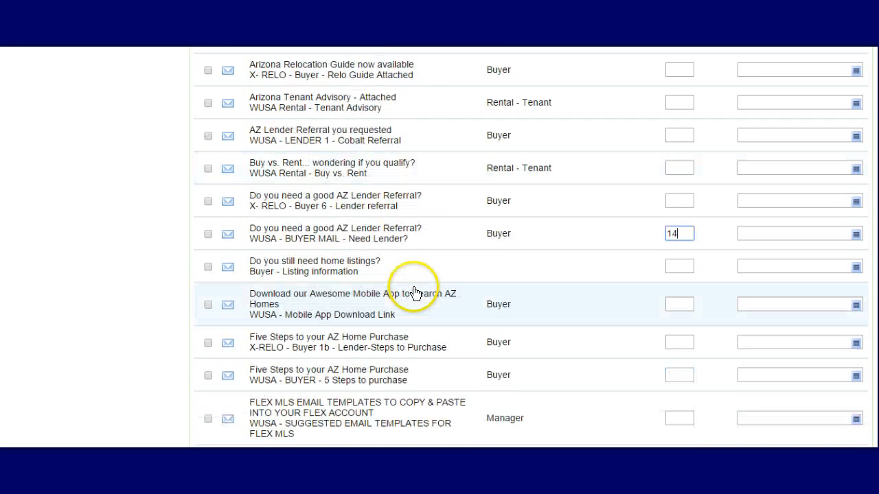
pyautogui.scroll(-8, 419, 292)
pyautogui.scroll(-8, 423, 292)
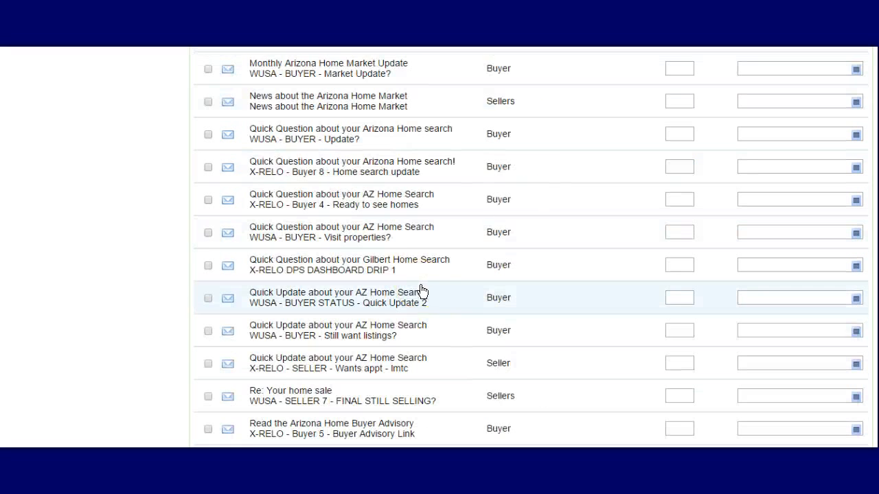
pyautogui.scroll(5, 422, 291)
pyautogui.scroll(-10, 423, 291)
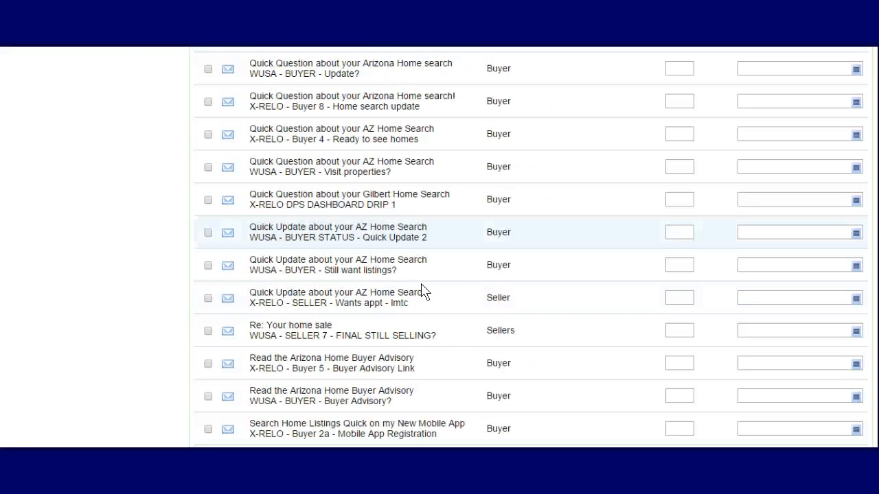
pyautogui.scroll(-5, 528, 247)
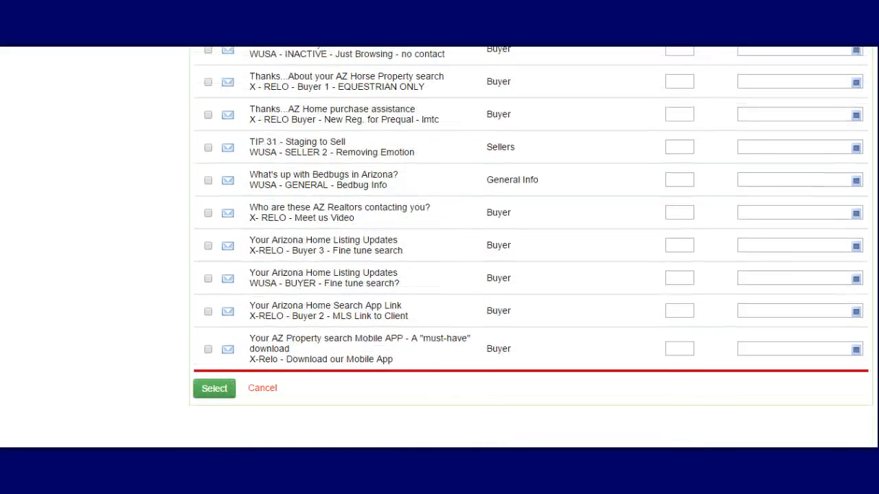
pyautogui.click(215, 361)
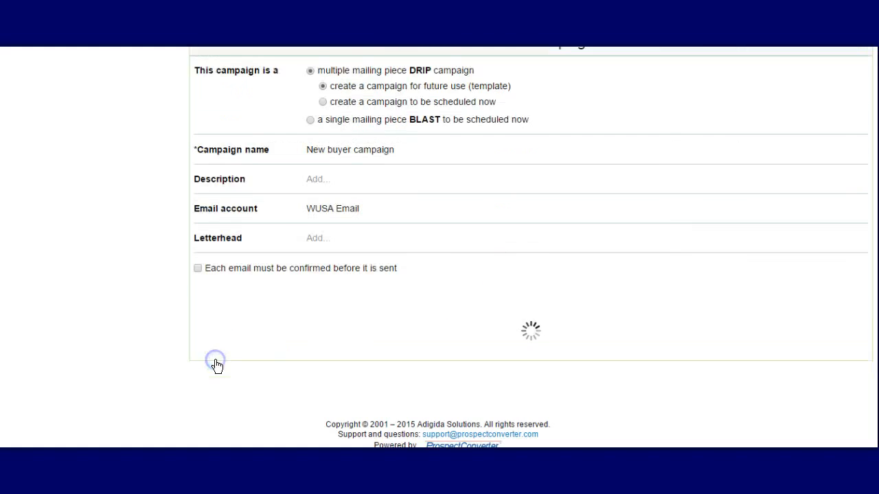
# - Review the campaign mailing schedule and save the "New buyer campaign" template
pyautogui.scroll(-2, 152, 245)
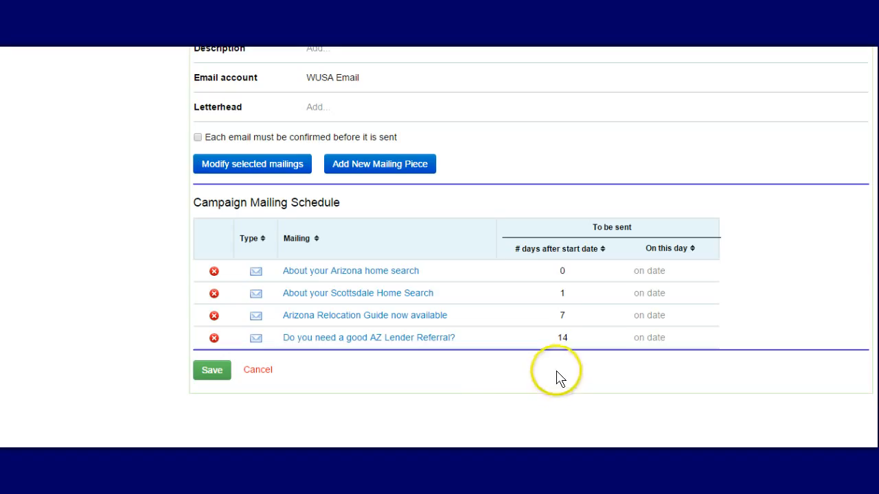
pyautogui.click(563, 278)
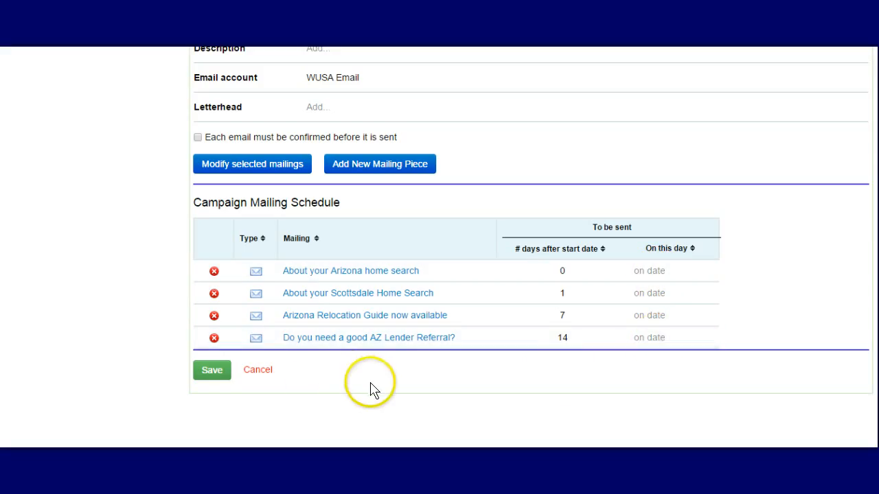
pyautogui.click(213, 371)
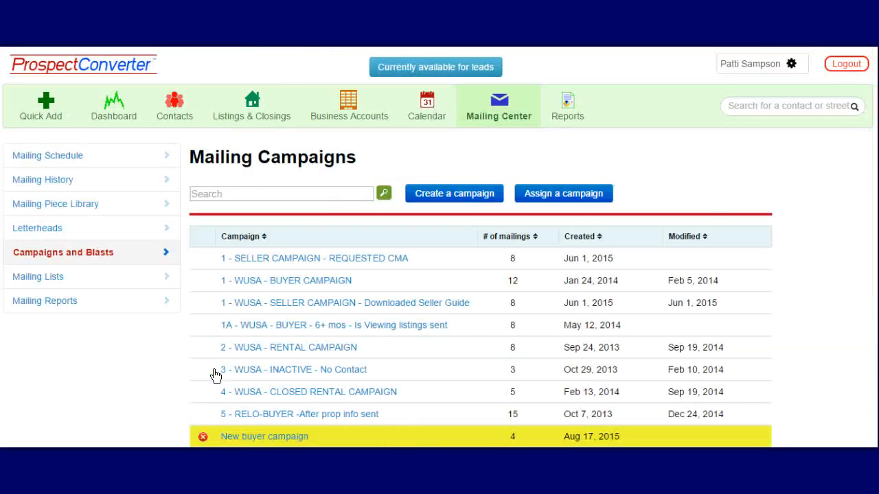
# - Go to the contacts and search them by the test contact's first name
pyautogui.scroll(-2, 137, 343)
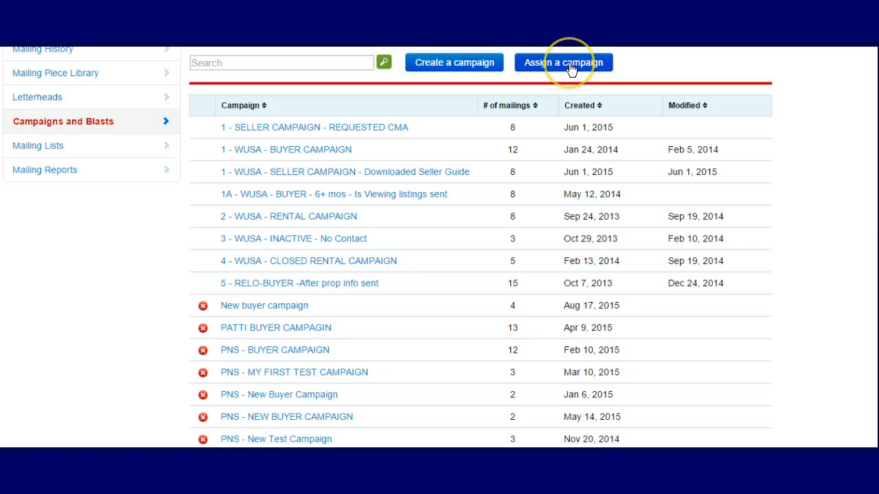
pyautogui.scroll(2, 190, 255)
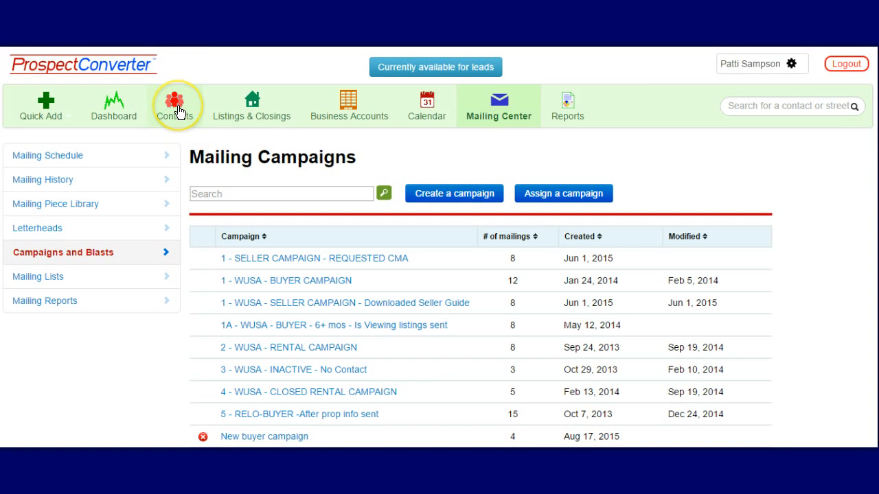
pyautogui.click(178, 112)
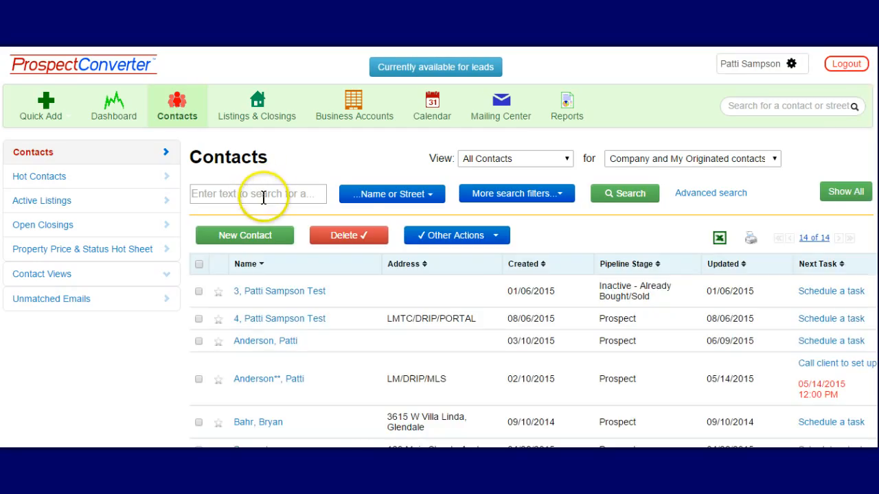
pyautogui.click(262, 195)
pyautogui.write('patti')
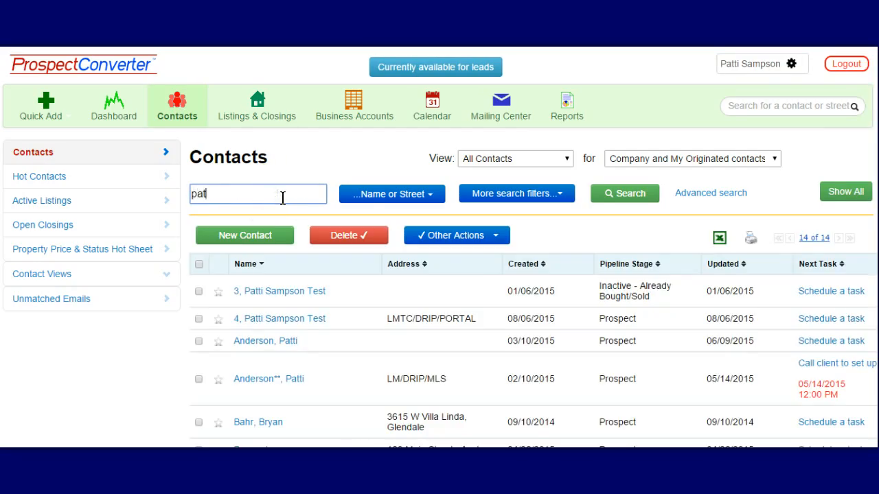
pyautogui.press('Return')
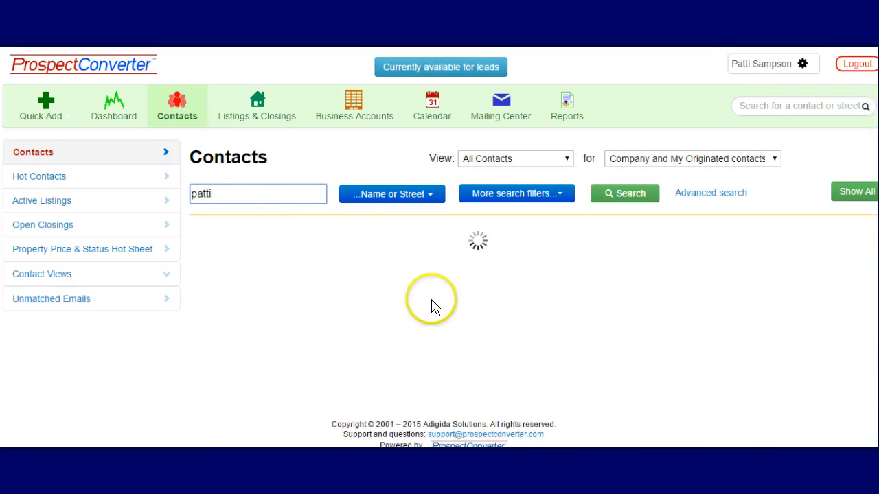
# - Open the record of the matching prospect contact created on 03/10/2015
pyautogui.scroll(-1, 406, 277)
pyautogui.scroll(-1, 402, 329)
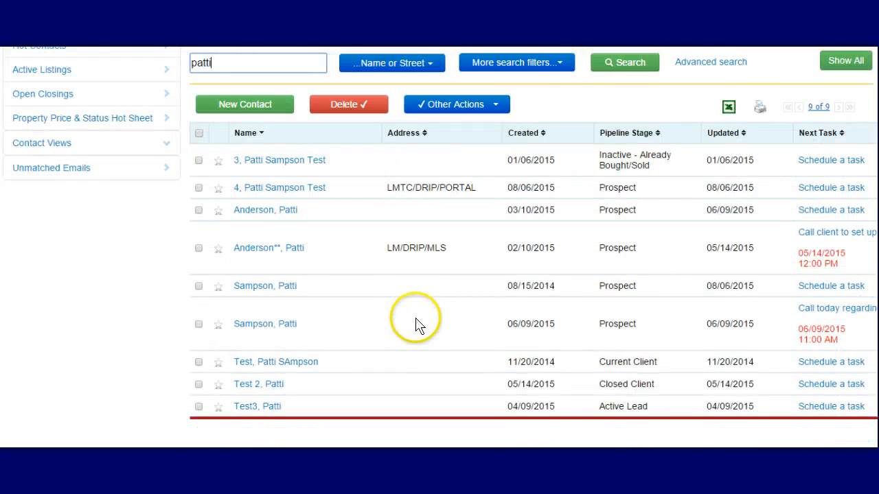
pyautogui.scroll(2, 387, 329)
pyautogui.scroll(-3, 387, 322)
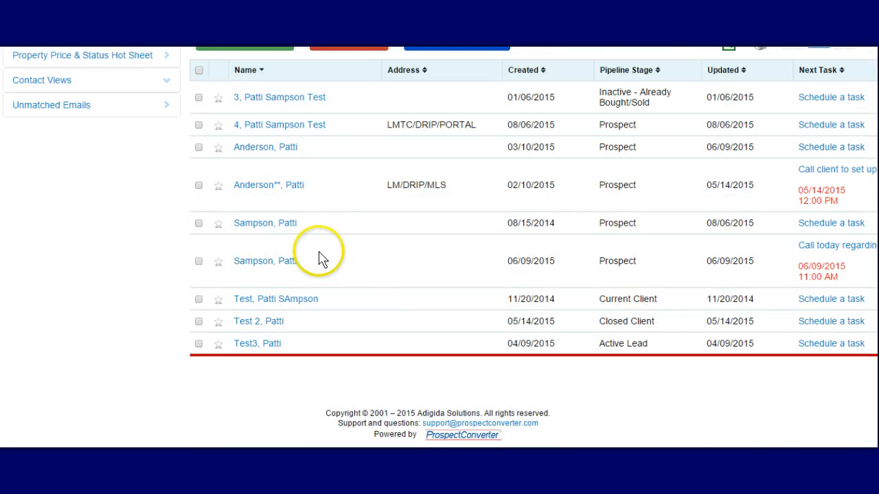
pyautogui.moveTo(265, 153)
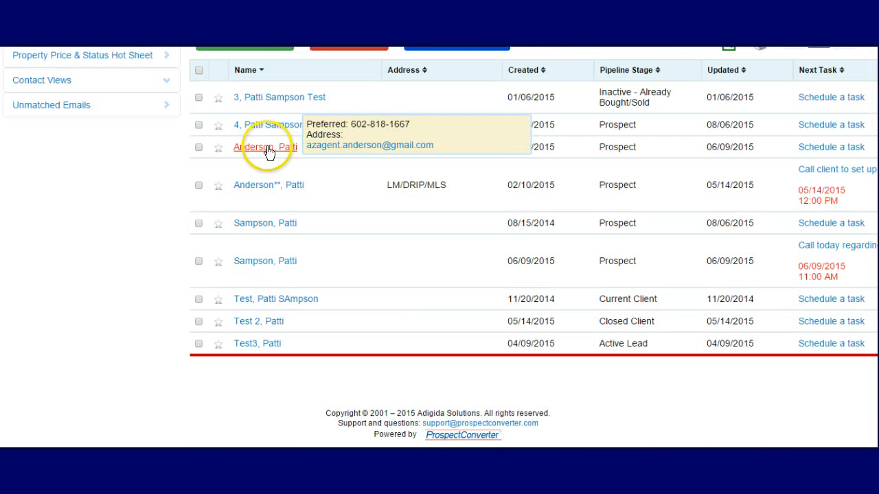
pyautogui.click(266, 148)
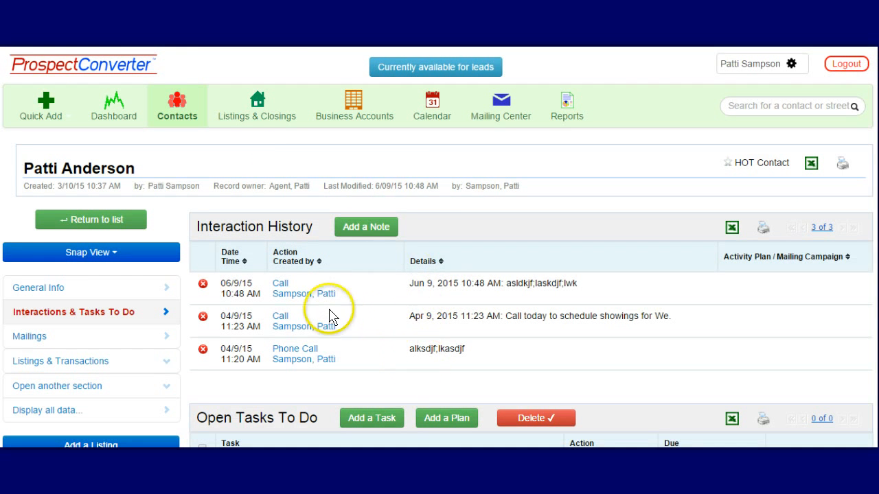
# - Open the contact's mailings and change the mailing status from DO NOT MAIL to OK to mail
pyautogui.scroll(-2, 331, 310)
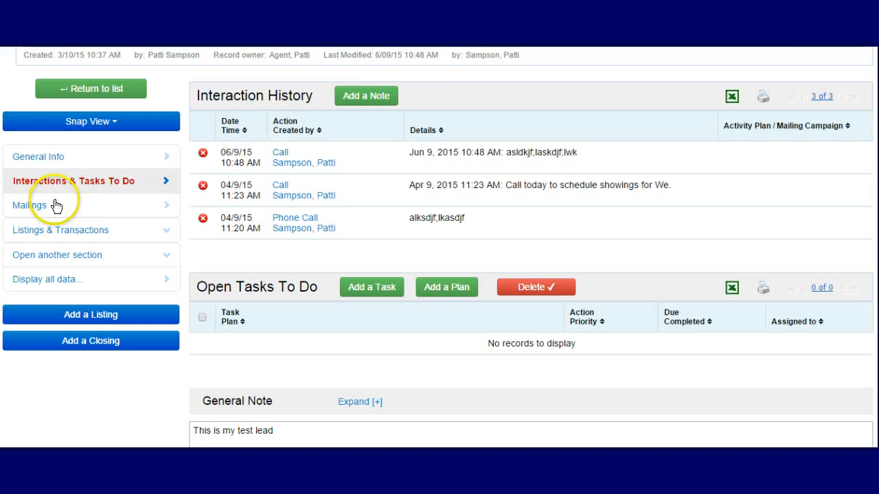
pyautogui.click(35, 206)
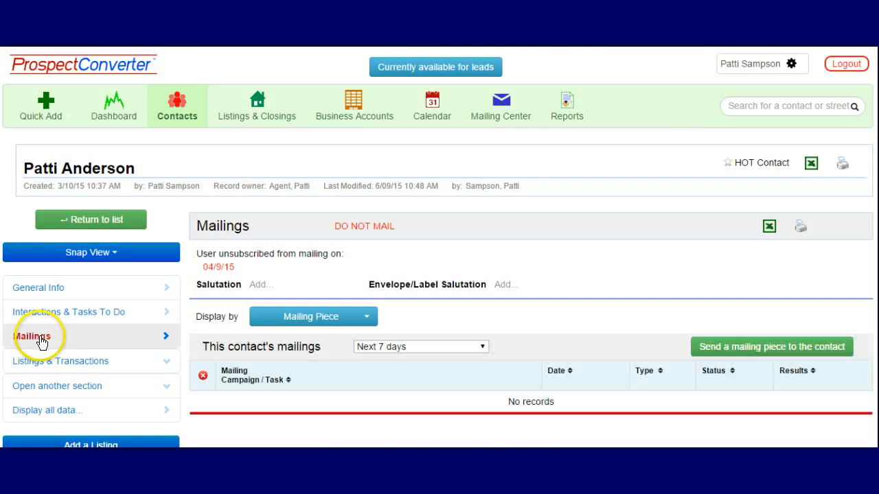
pyautogui.scroll(-1, 412, 275)
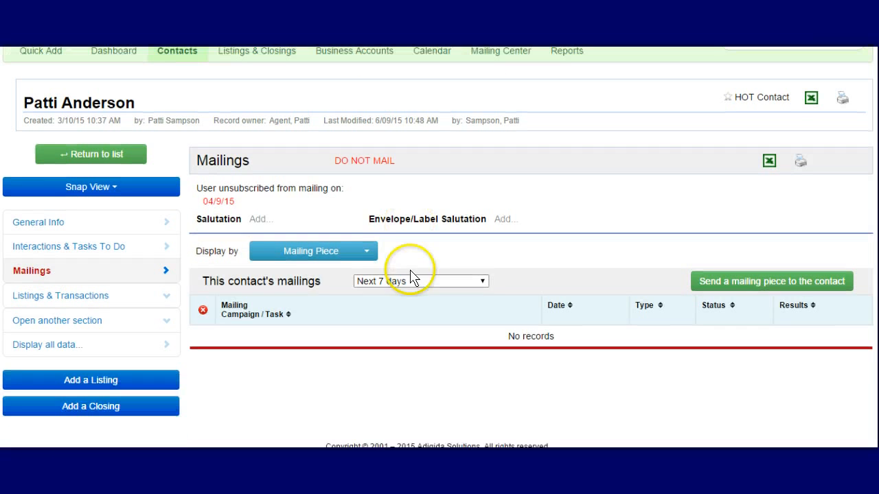
pyautogui.click(367, 165)
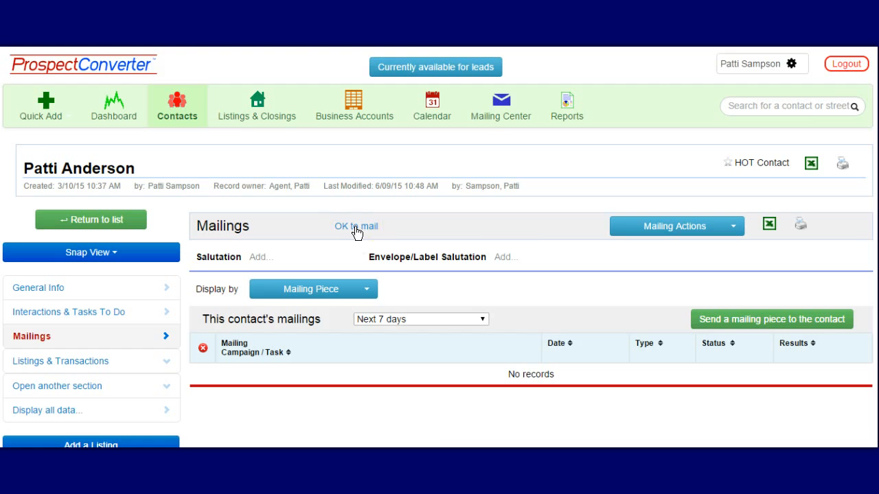
# - Display the contact's mailings by Drip Mail Campaign
pyautogui.scroll(-3, 356, 234)
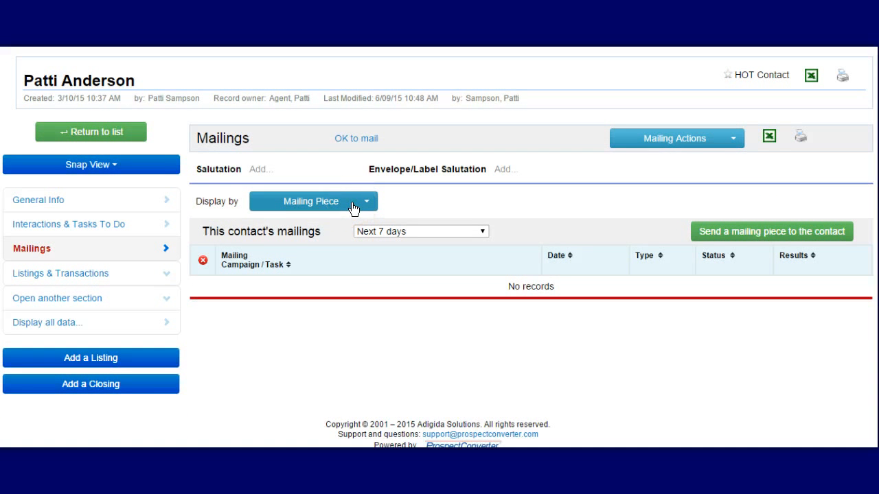
pyautogui.click(353, 206)
pyautogui.click(329, 244)
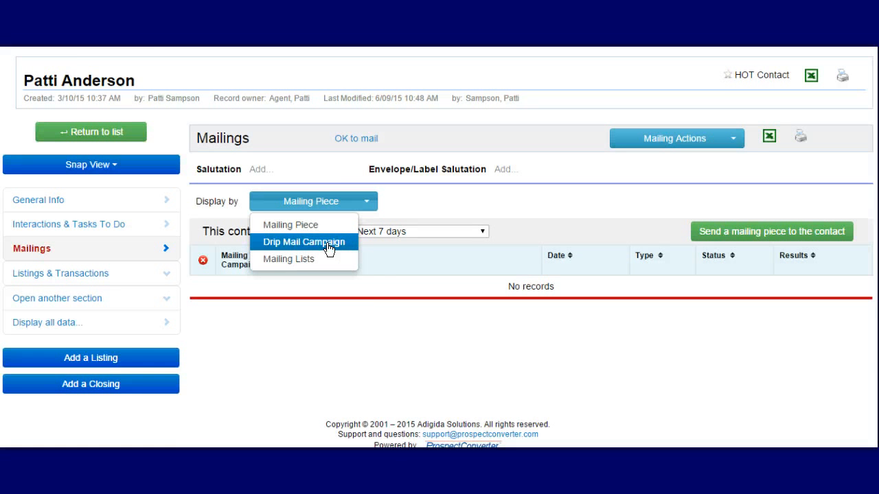
pyautogui.click(328, 245)
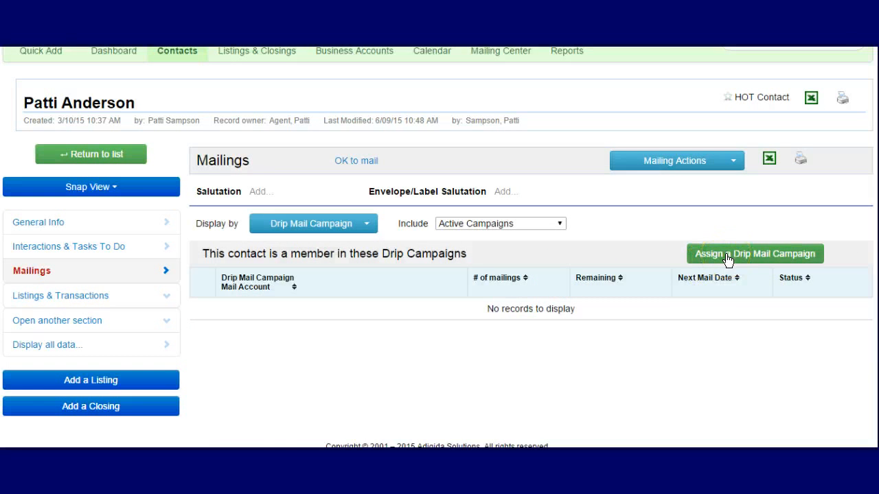
# - Start assigning a drip mail campaign to the contact and choose the "New buyer campaign" template
pyautogui.click(728, 259)
pyautogui.scroll(-1, 379, 298)
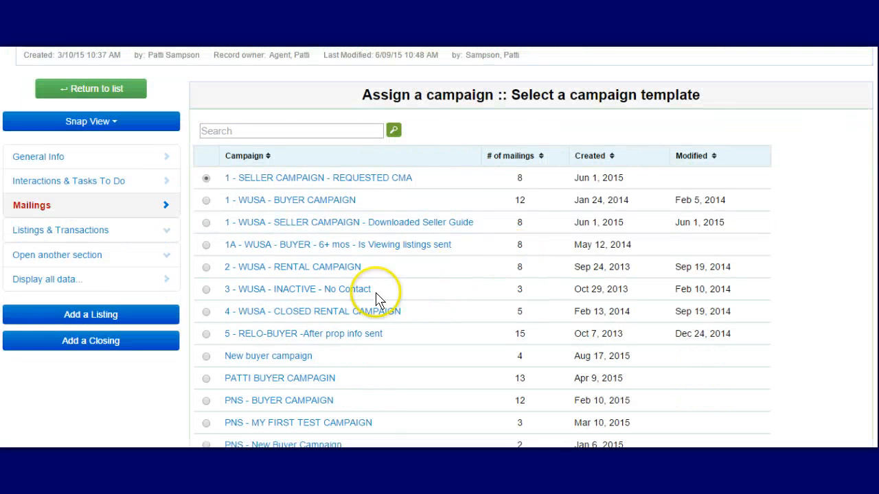
pyautogui.scroll(-1, 408, 333)
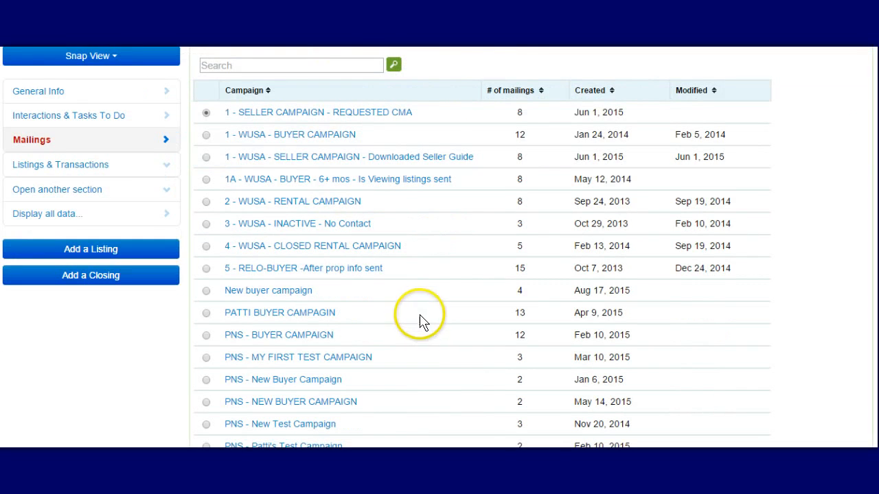
pyautogui.click(206, 292)
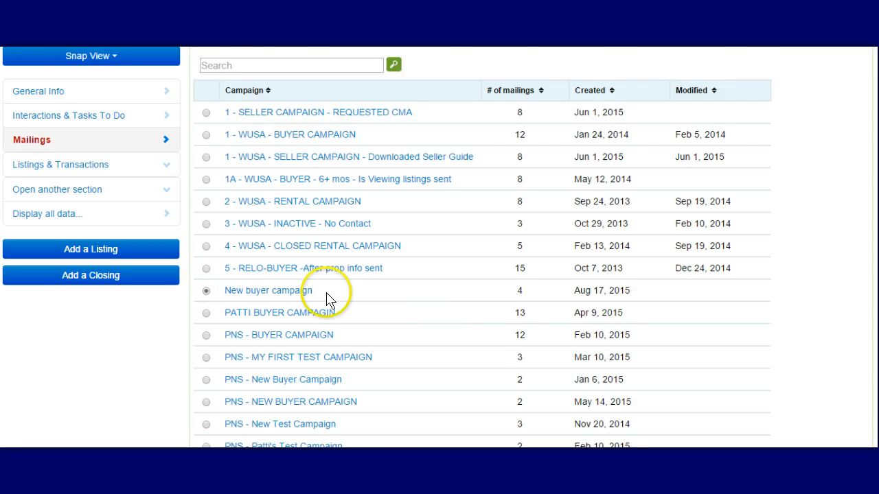
pyautogui.scroll(-3, 326, 298)
pyautogui.click(224, 371)
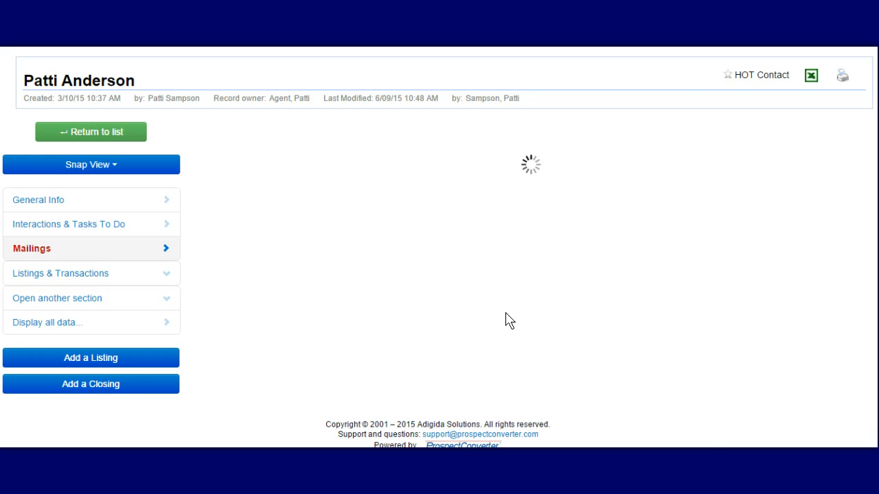
pyautogui.click(492, 335)
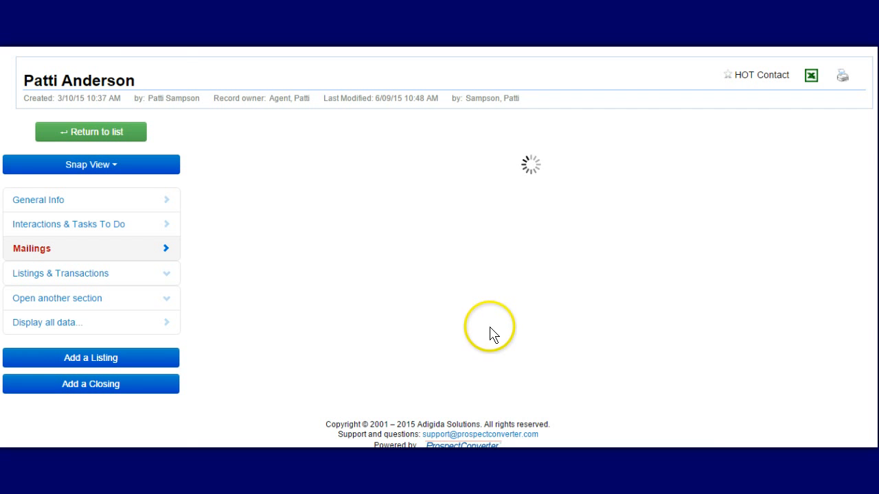
# - Remove the "About your Arizona home search" mailing from the campaign being assigned to this contact
pyautogui.scroll(-4, 491, 334)
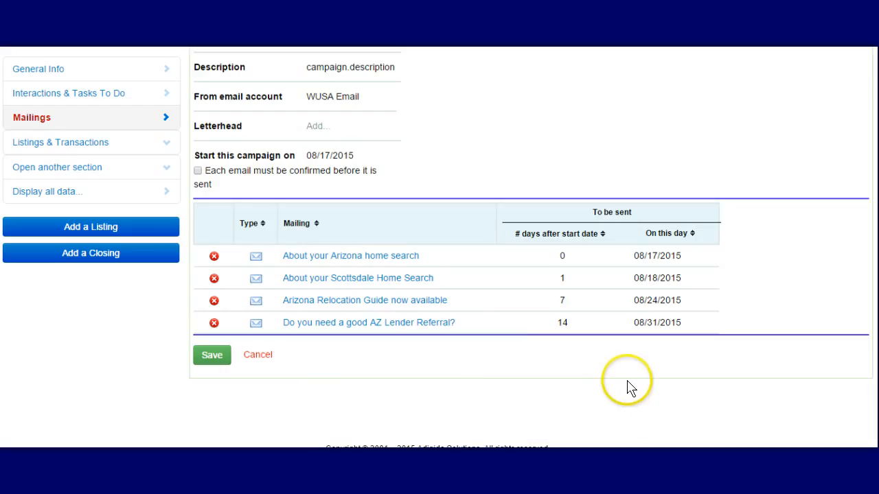
pyautogui.click(214, 258)
pyautogui.click(475, 108)
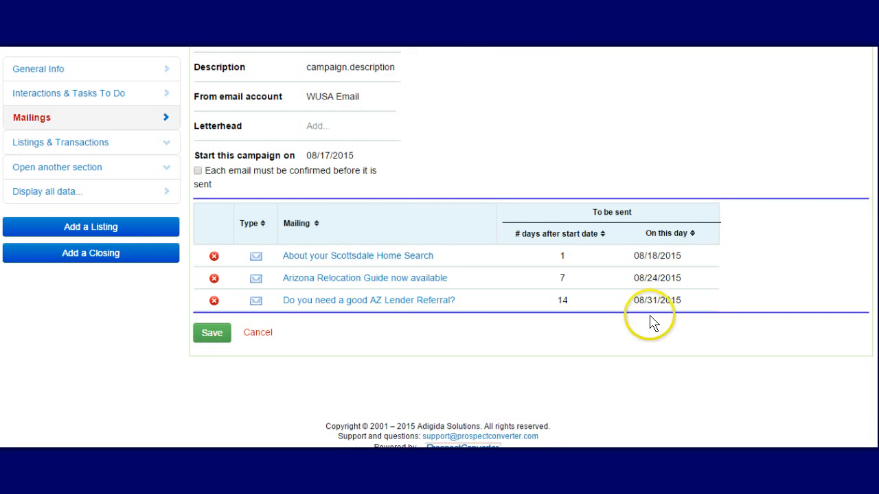
# - Set the campaign's start date to 08/26/2015
pyautogui.scroll(2, 536, 206)
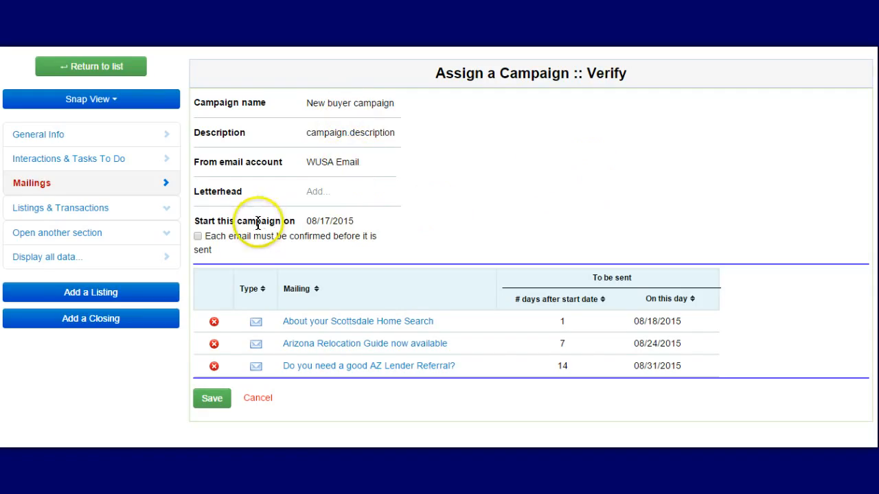
pyautogui.click(339, 225)
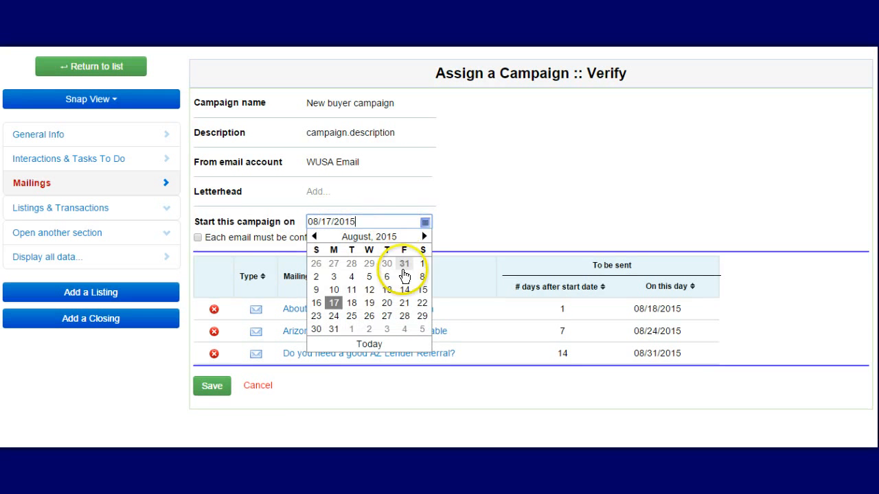
pyautogui.click(370, 317)
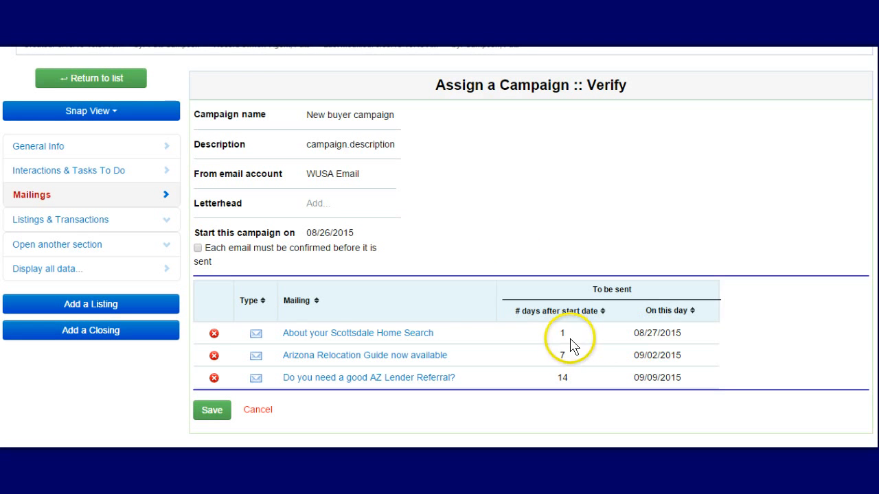
# - Set the campaign's start date to 08/17/2015 and save the campaign assignment for the contact
pyautogui.click(324, 239)
pyautogui.click(334, 316)
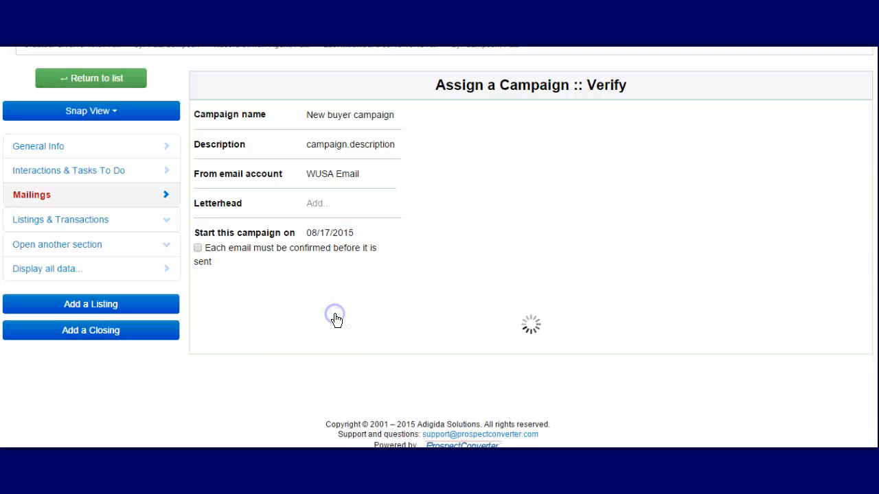
pyautogui.scroll(-2, 275, 336)
pyautogui.click(214, 346)
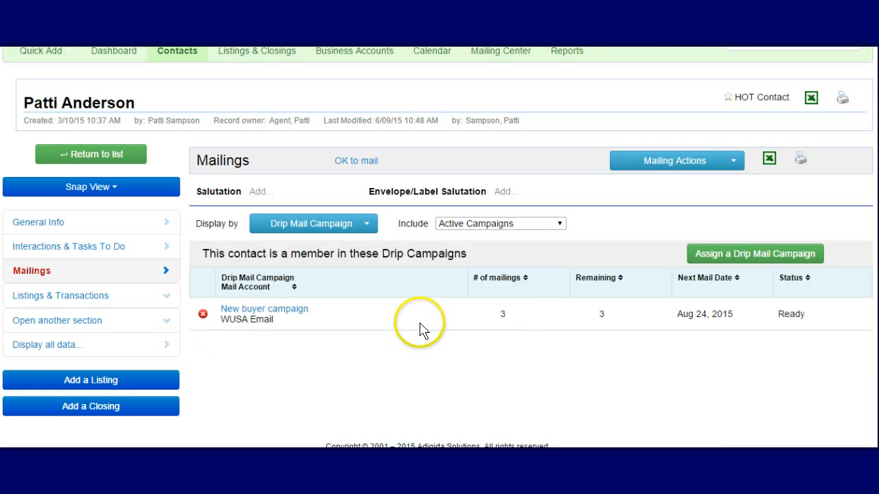
# - Return to the contacts list and reopen the same contact's record
pyautogui.scroll(-1, 387, 343)
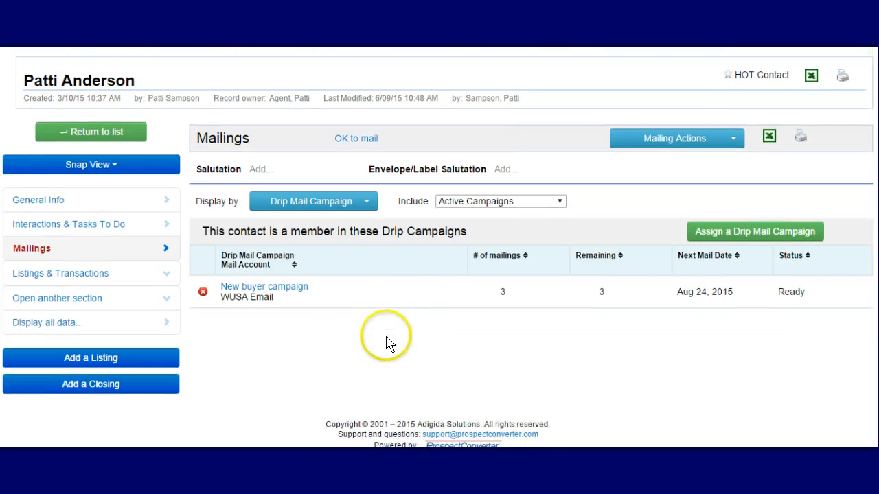
pyautogui.click(87, 133)
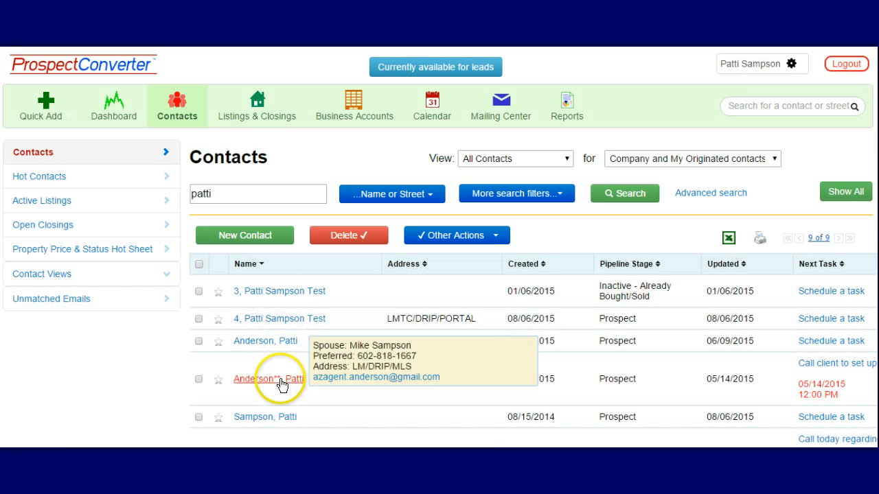
pyautogui.click(271, 341)
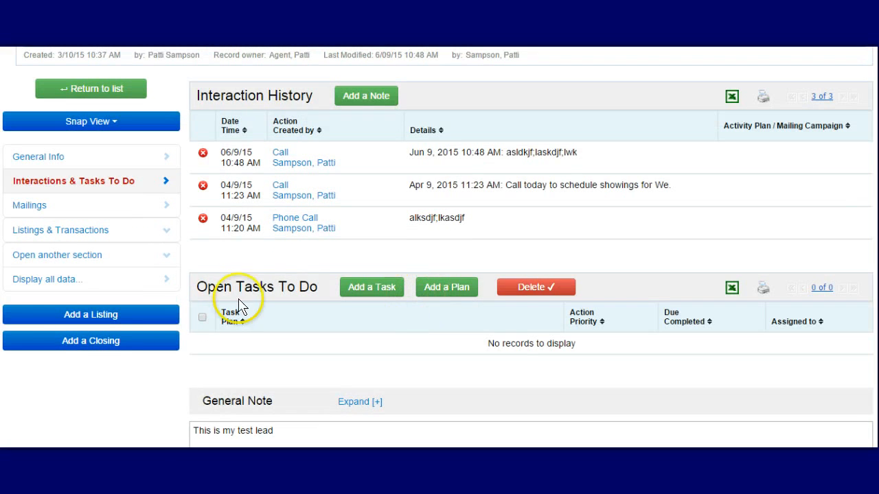
# - Display all of the contact's data and delete all mailings listed for the contact in the next 7 days
pyautogui.click(44, 279)
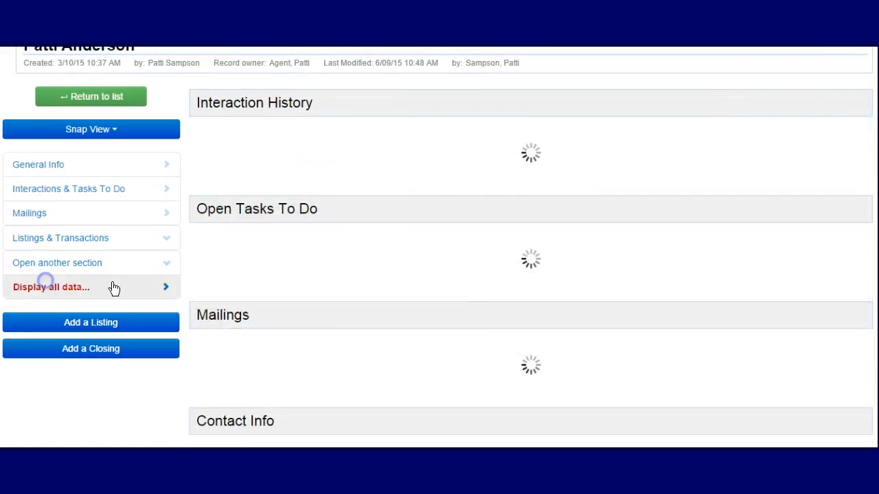
pyautogui.scroll(-5, 382, 309)
pyautogui.scroll(2, 382, 304)
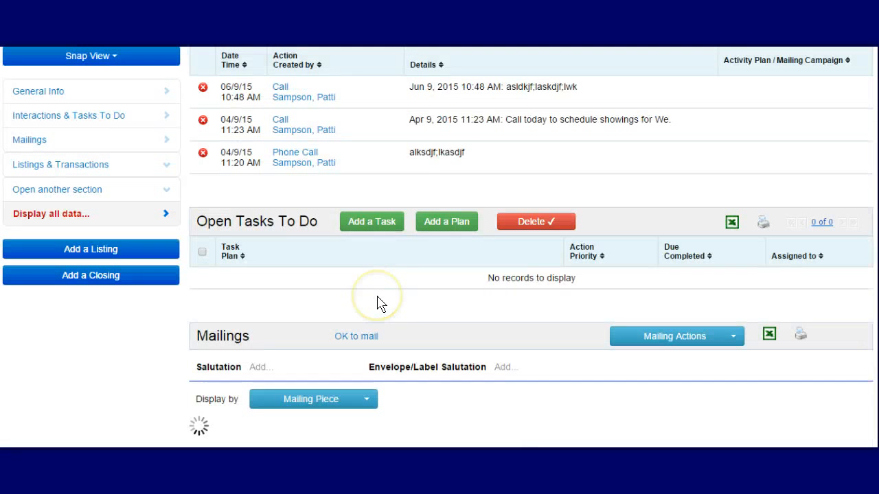
pyautogui.scroll(-4, 382, 304)
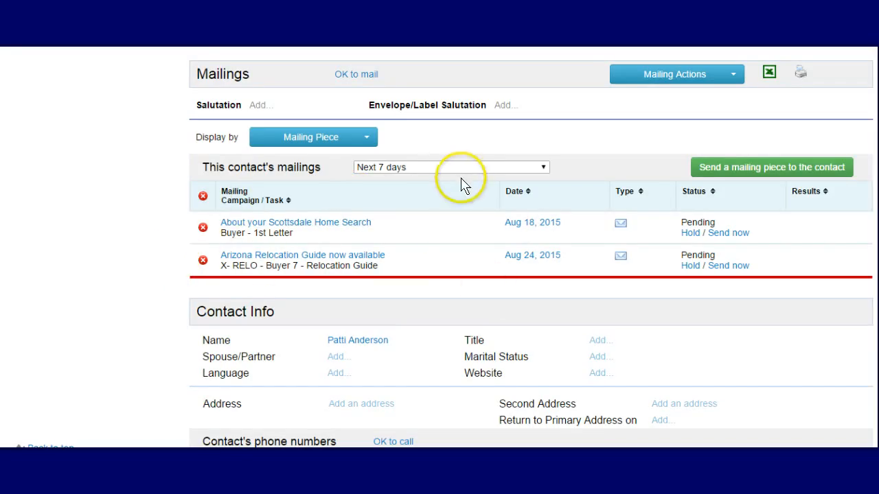
pyautogui.click(202, 198)
pyautogui.click(472, 99)
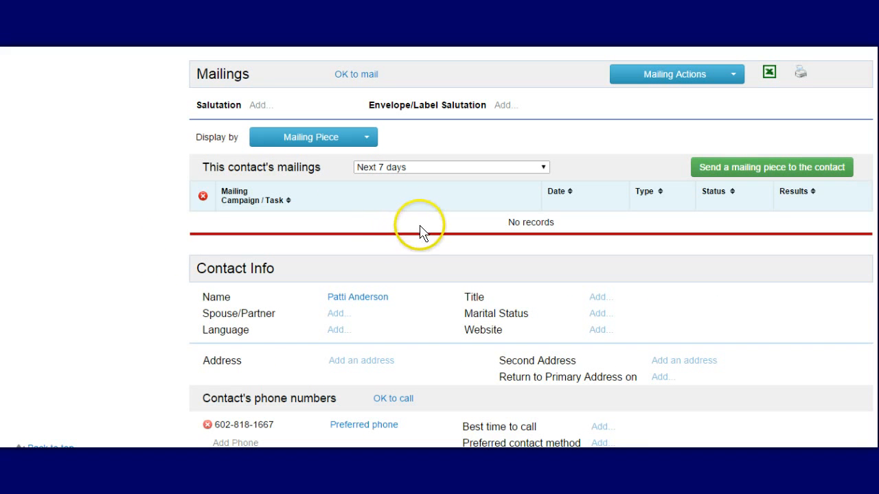
# - Switch the contact's mailing status to DO NOT MAIL and back to OK to mail
pyautogui.click(367, 77)
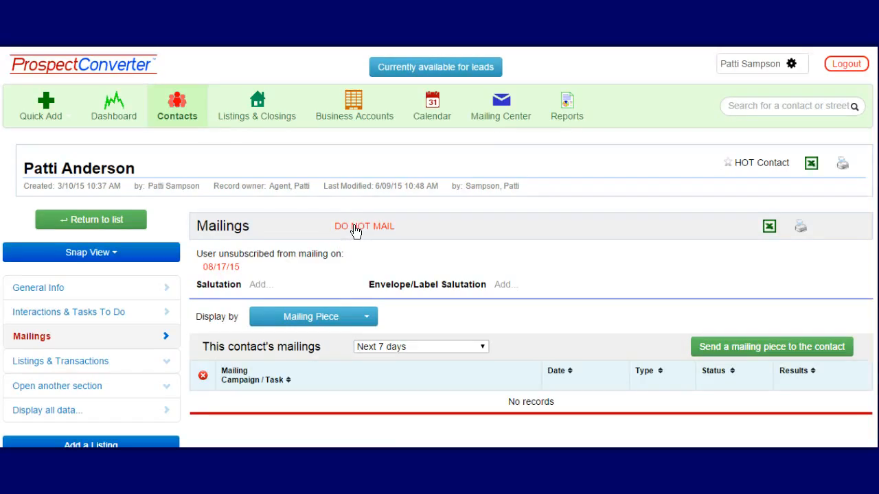
pyautogui.click(355, 228)
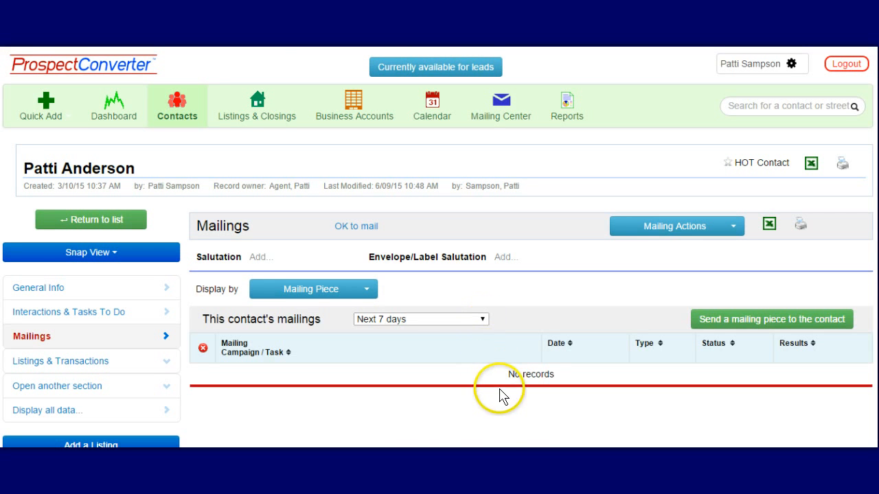
pyautogui.scroll(-1, 501, 392)
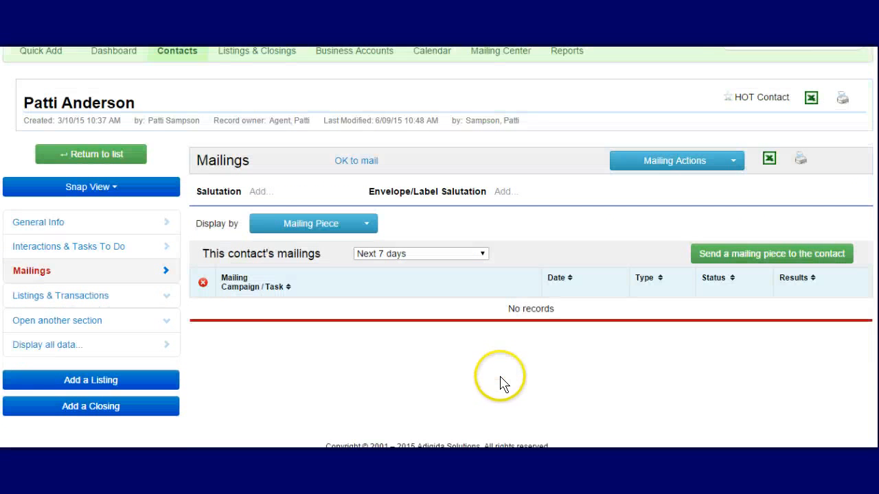
pyautogui.scroll(1, 501, 385)
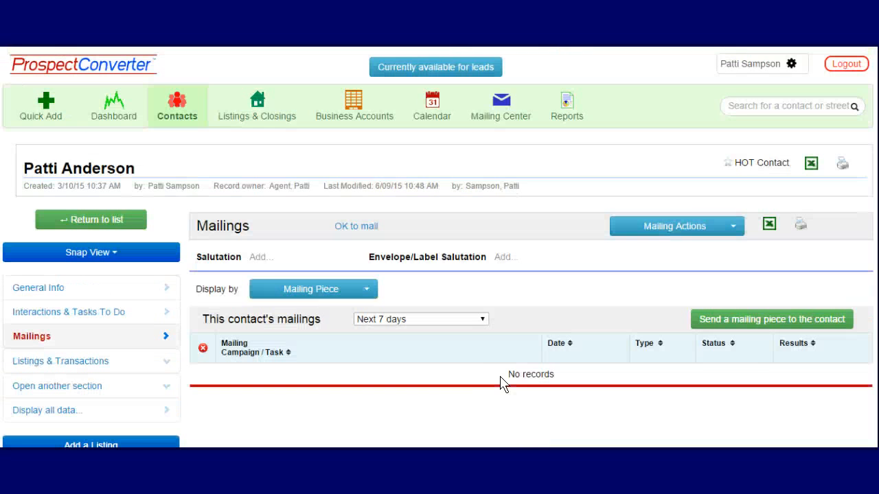